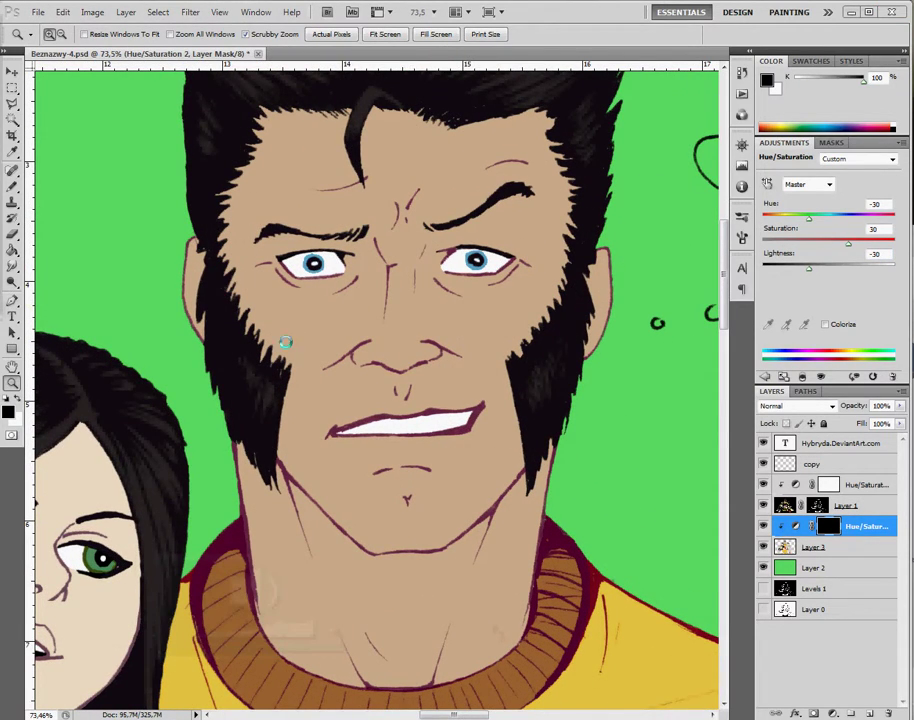
- Select the man's skin colour on Layer 3 with the Magic Wand at tolerance 0
mouse_move(285, 342)
mouse_down()
mouse_move(310, 430)
mouse_move(328, 576)
mouse_move(316, 316)
mouse_up()
key(b)
key(w)
key(alt+bracketleft)
click(395, 510)
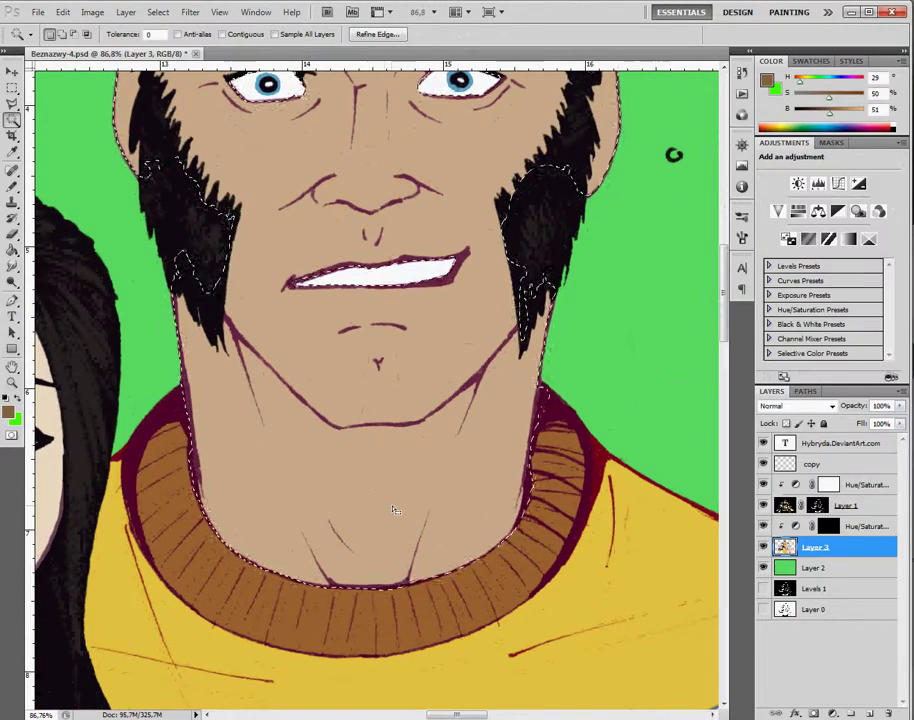
- Try a white gradient down the selected chin and neck on the Hue/Saturation 2 mask
key(g)
key(alt+bracketright)
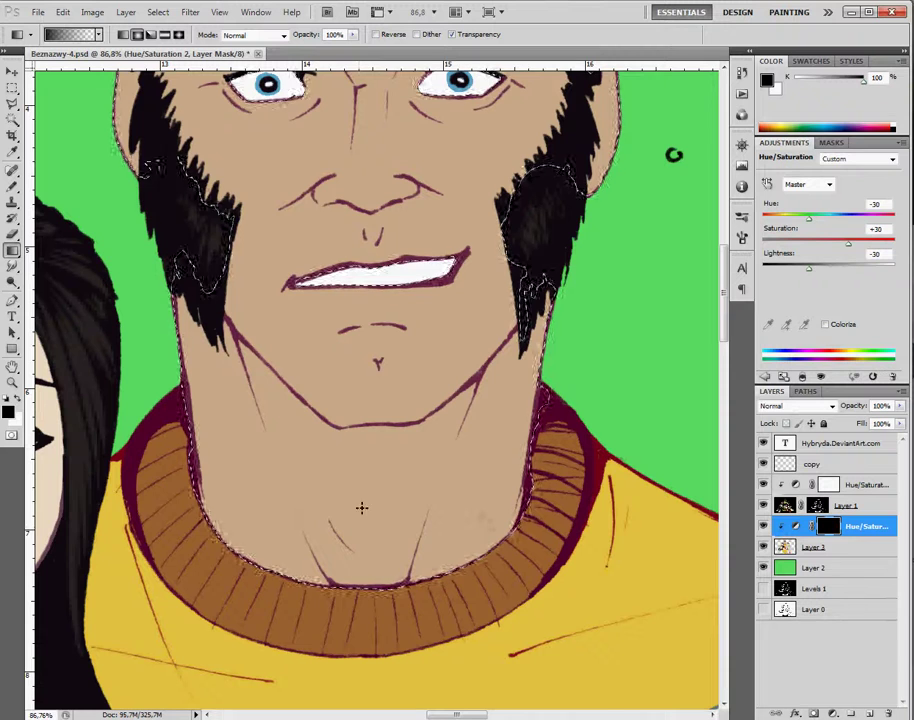
key(x)
drag(348, 350, 352, 578)
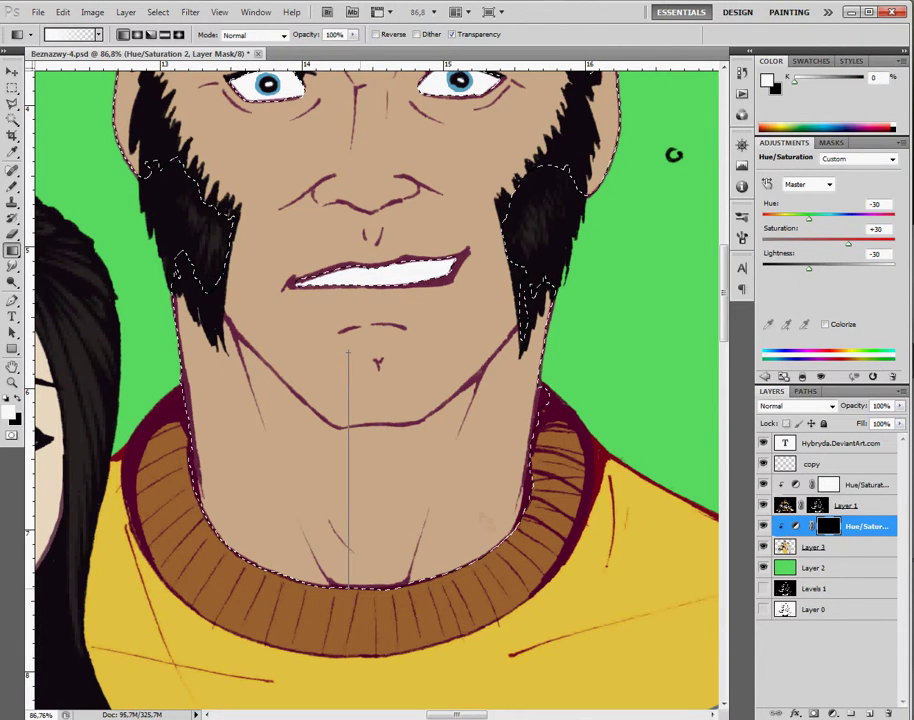
key(ctrl+z)
- Outline the inside of the man's jawline in Quick Mask with a black 45 px Pencil stroke
key(q)
key(b)
key(x)
mouse_move(239, 299)
mouse_down()
mouse_move(280, 363)
mouse_move(338, 412)
mouse_move(417, 401)
mouse_up()
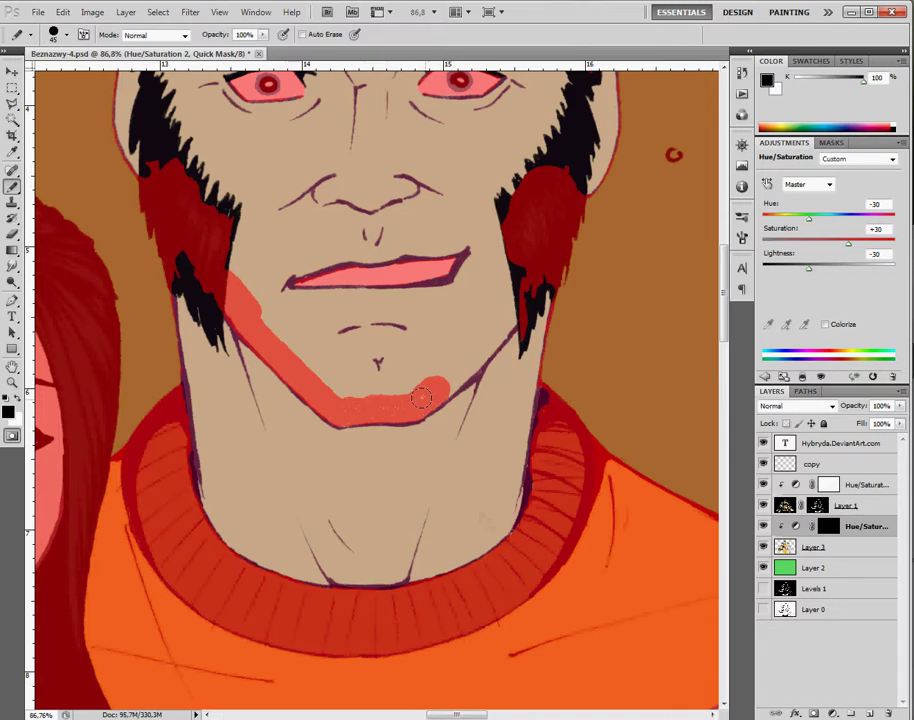
- Fill the face above the jawline in Quick Mask, touch up gaps, and convert the mask to a neck-only selection
scroll(410, 455, up, 5)
scroll(410, 455, down, 1)
key(g)
click(424, 443)
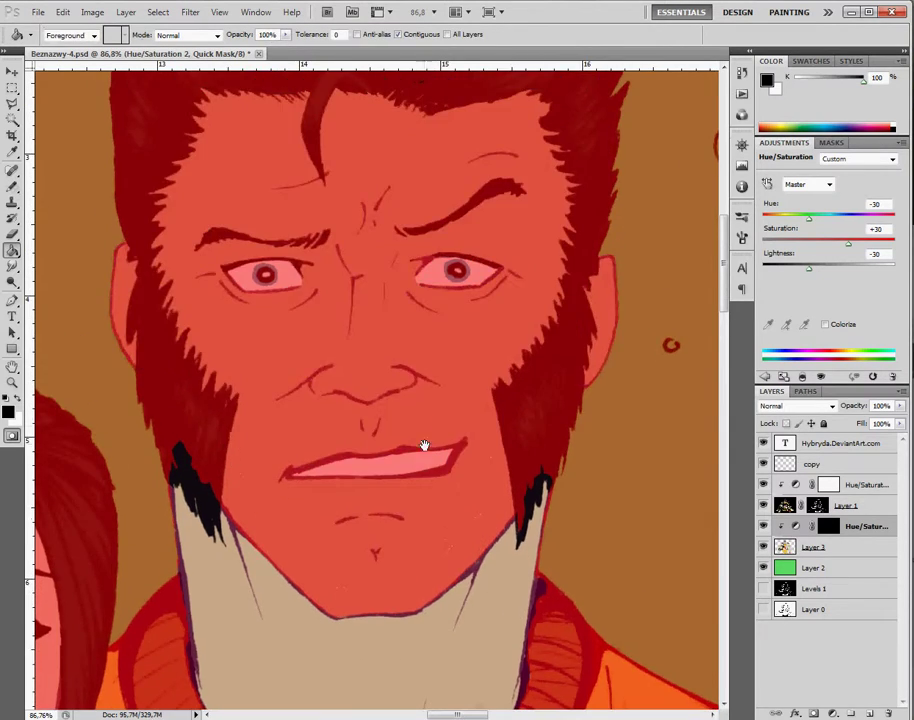
scroll(420, 420, up, 2)
key(b)
scroll(345, 325, down, 6)
drag(345, 325, 338, 337)
key(q)
- Shade the middle of the neck below the chin with a white gradient fading downward on the Hue/Saturation 2 mask
key(g)
key(shift+g)
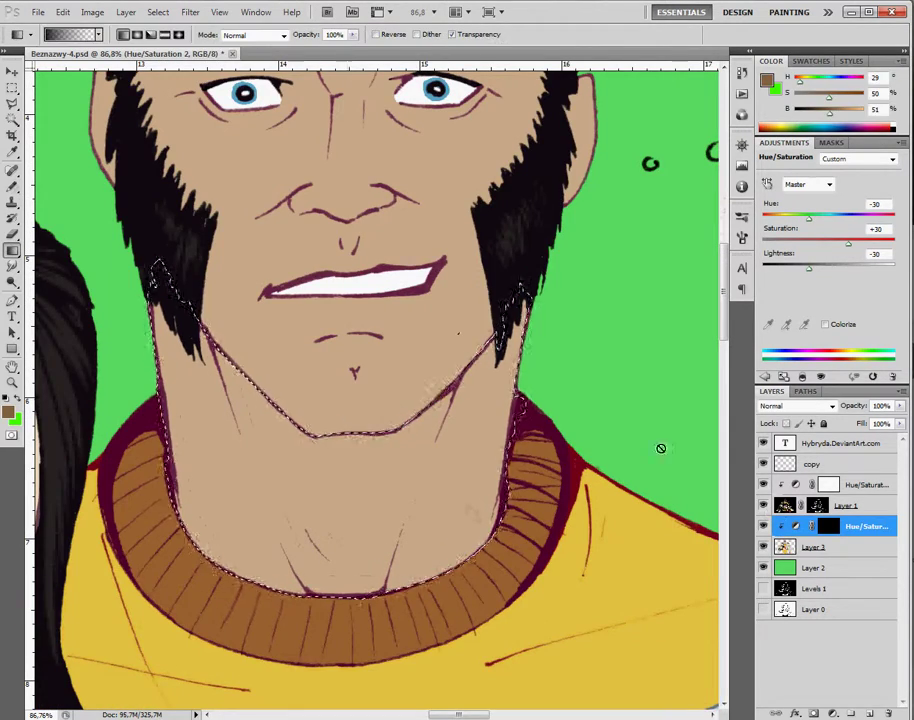
key(x)
key(b)
key(x)
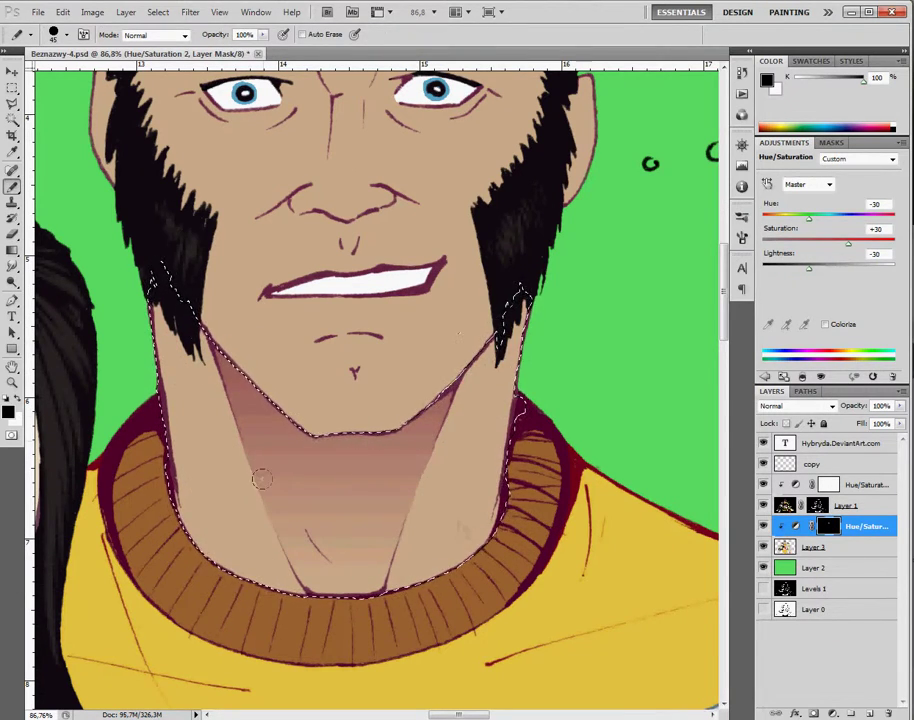
- Add a white gradient from the chin downward to shade both outer sides of the neck
key(g)
drag(333, 342, 333, 385)
key(x)
drag(339, 322, 339, 432)
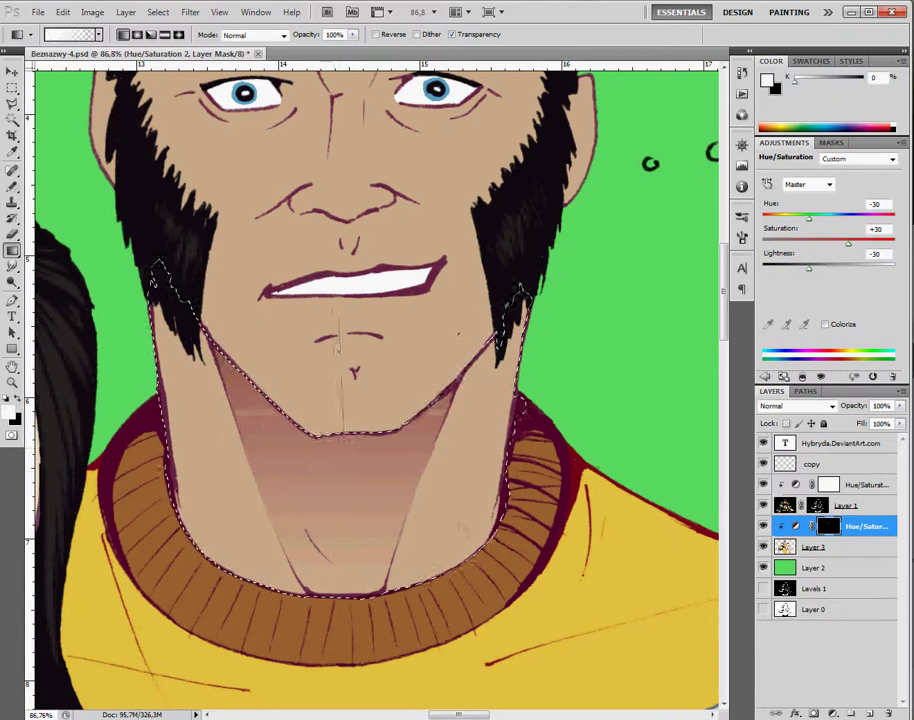
- Try erasing the shading on the lower neck with the black 45 px Pencil
key(b)
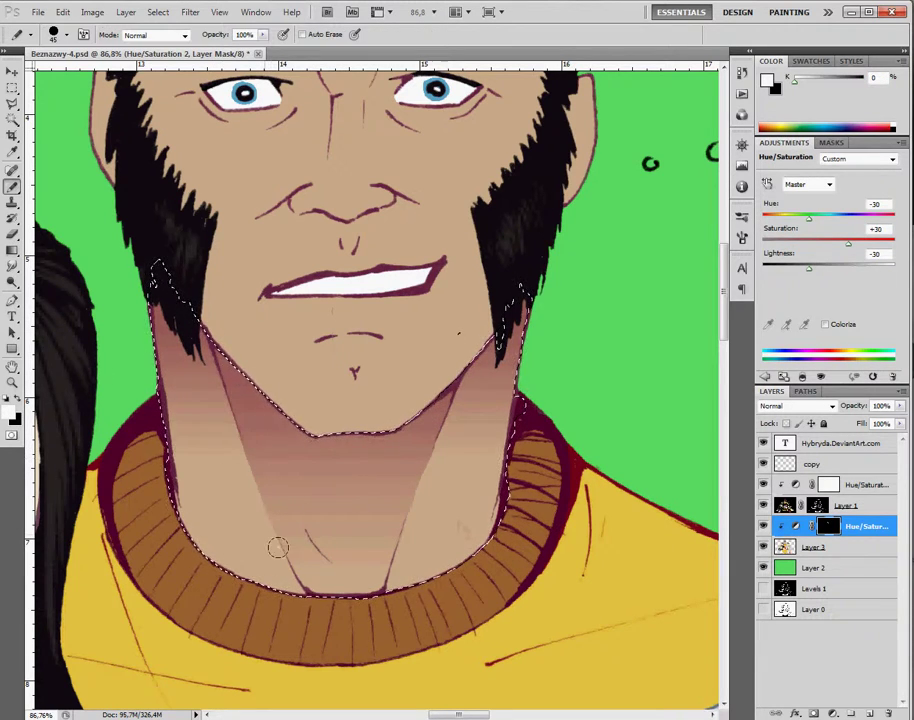
key(x)
drag(264, 500, 280, 528)
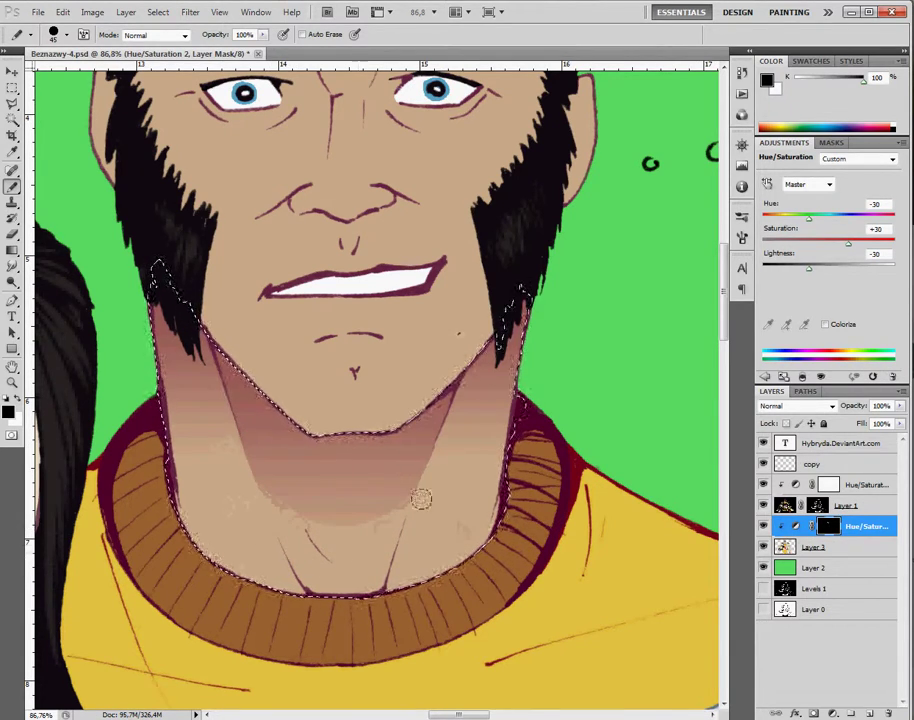
- Lighten the hollow of the lower neck by erasing mask shading with a soft black 74 px Brush
key(shift+b)
right_click(322, 490)
key(Return)
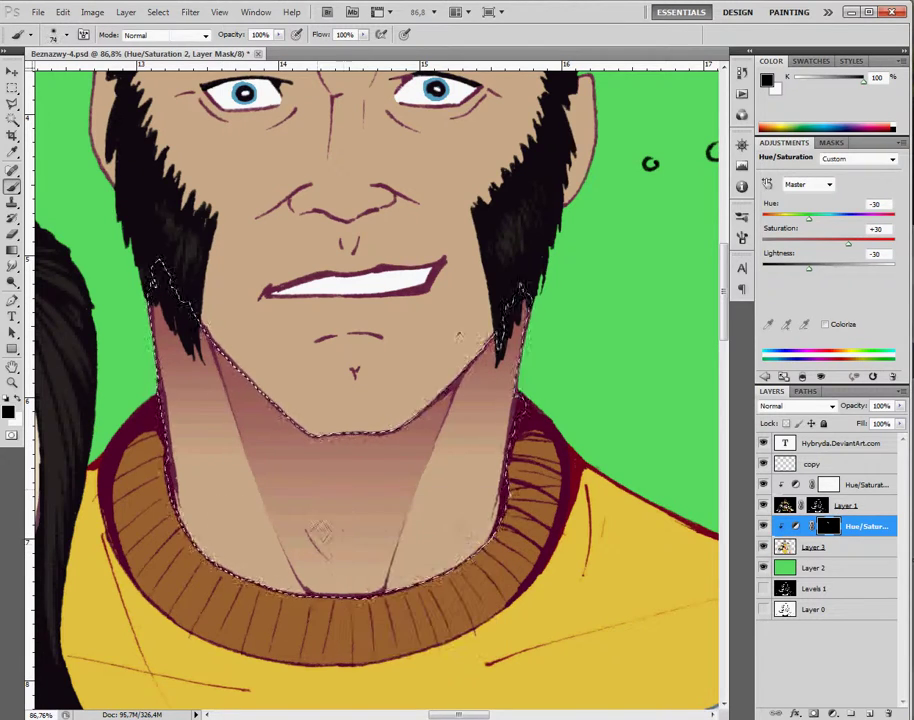
- Shade the base of the neck with a white gradient fading upward from the collar
key(g)
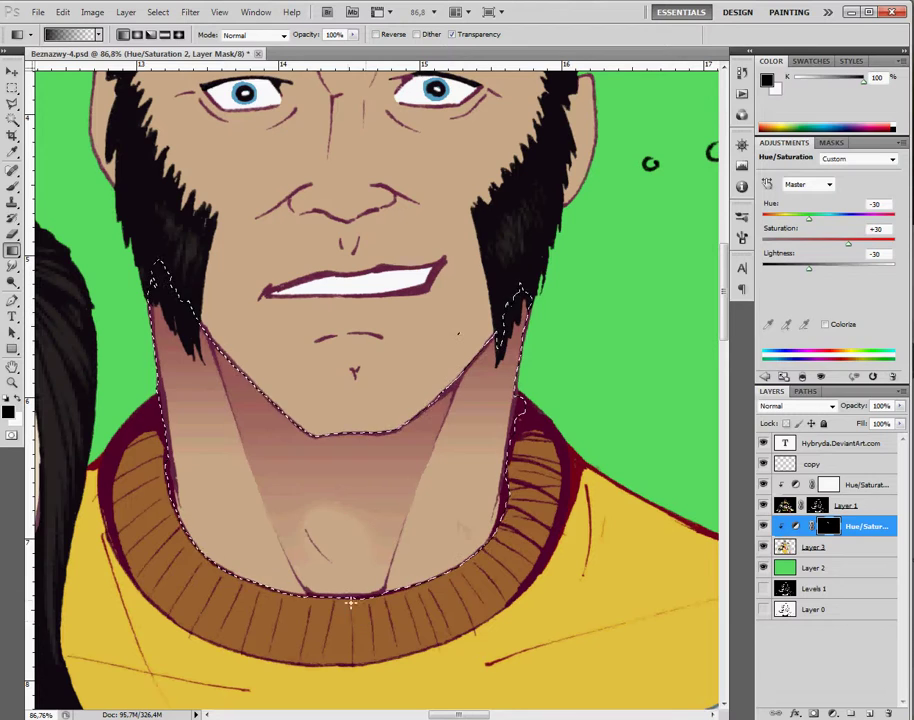
key(x)
drag(342, 597, 334, 513)
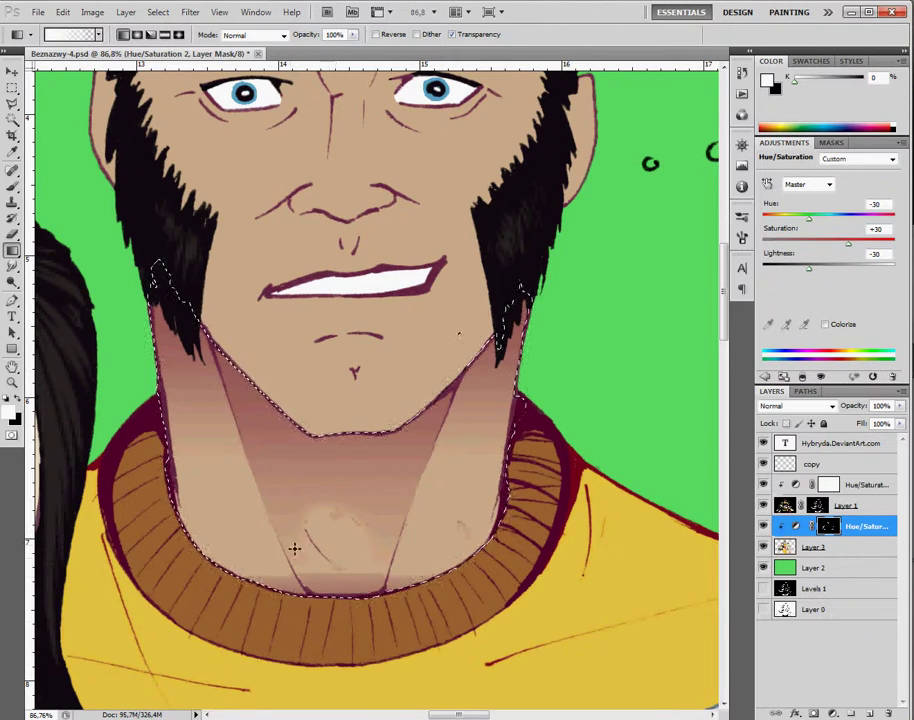
- Try a soft white 74 px Brush dab on the left side of the neck
key(b)
right_click(222, 512)
key(Return)
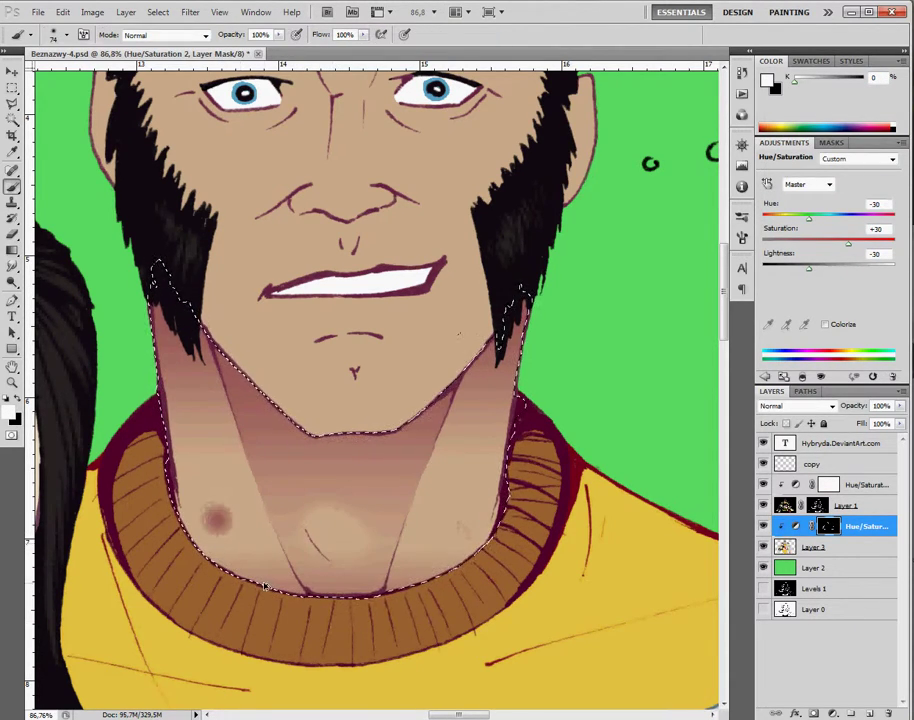
- Paint a hard shadow band on the neck along the collar with the 45 px Pencil, using Lighten mode
key(shift+b)
key(x)
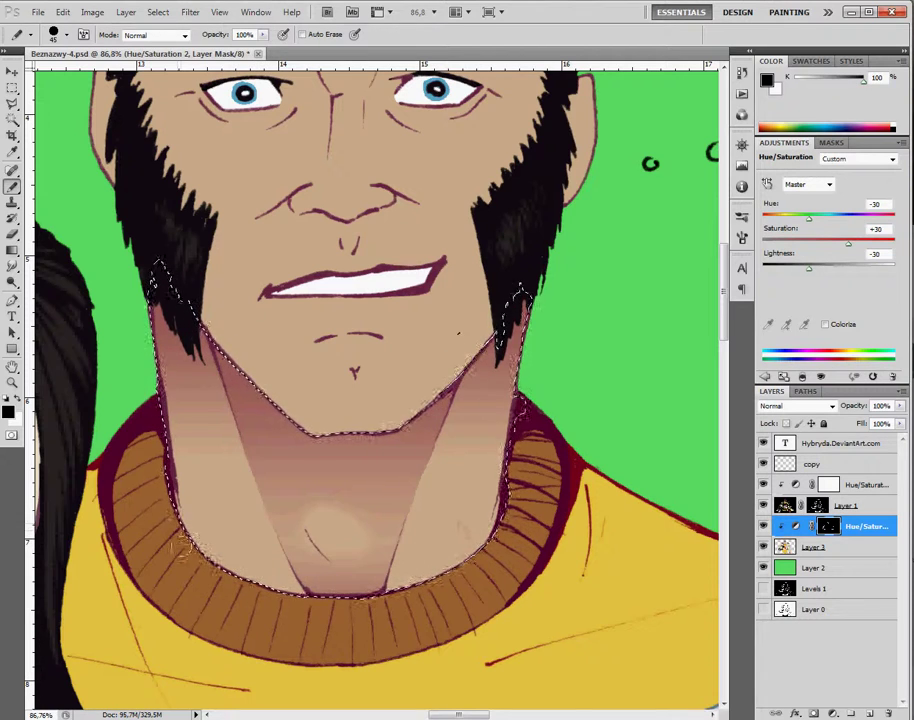
key(x)
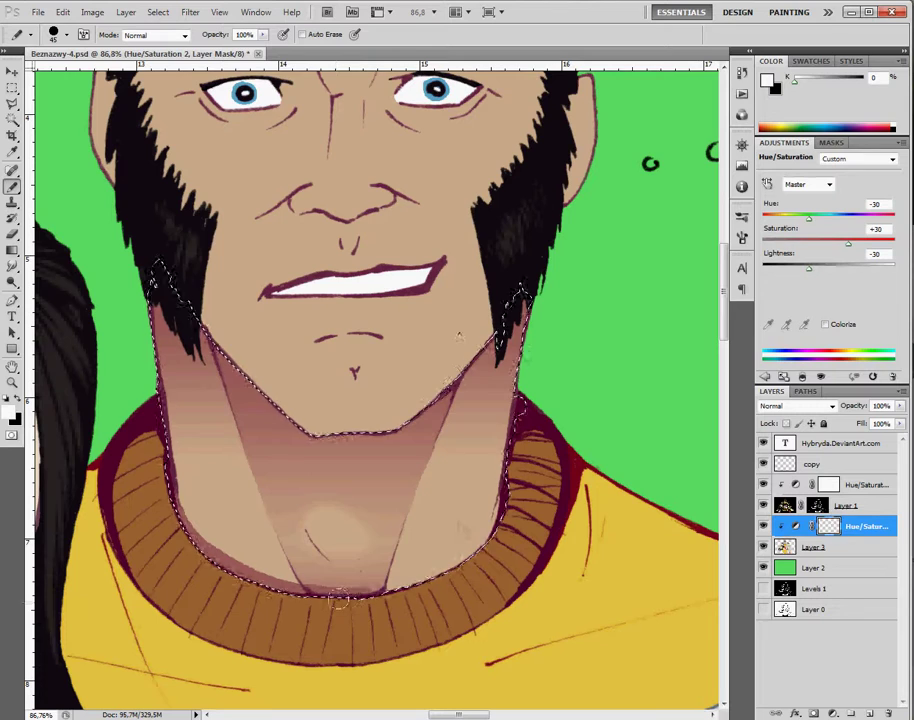
click(155, 34)
click(115, 152)
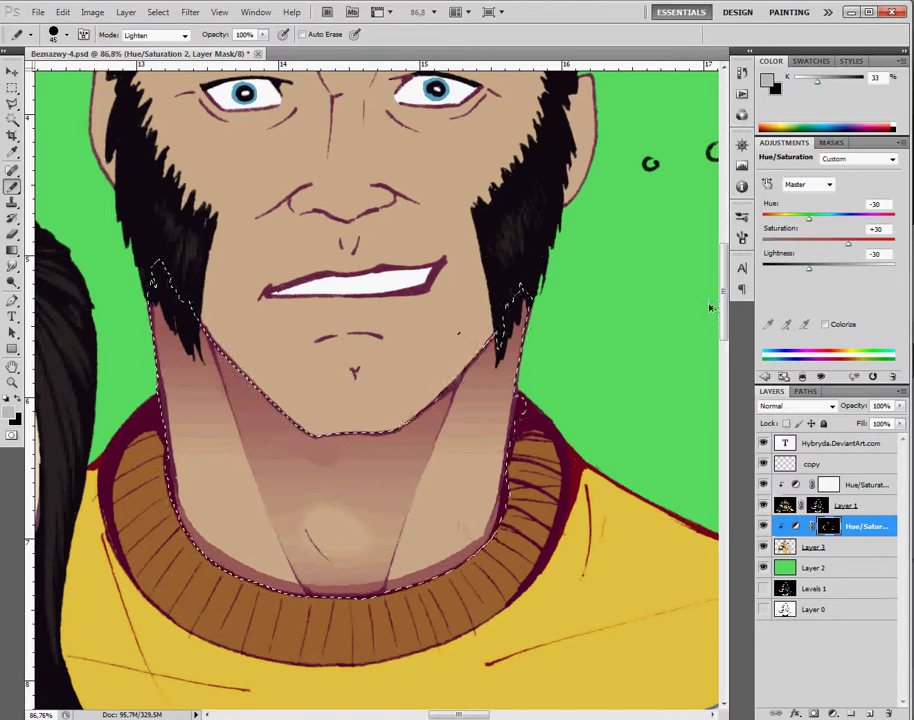
- Try a Pencil shadow band under the jawline in Lighten mode with a 2% grey mask tone
alt+click(510, 320)
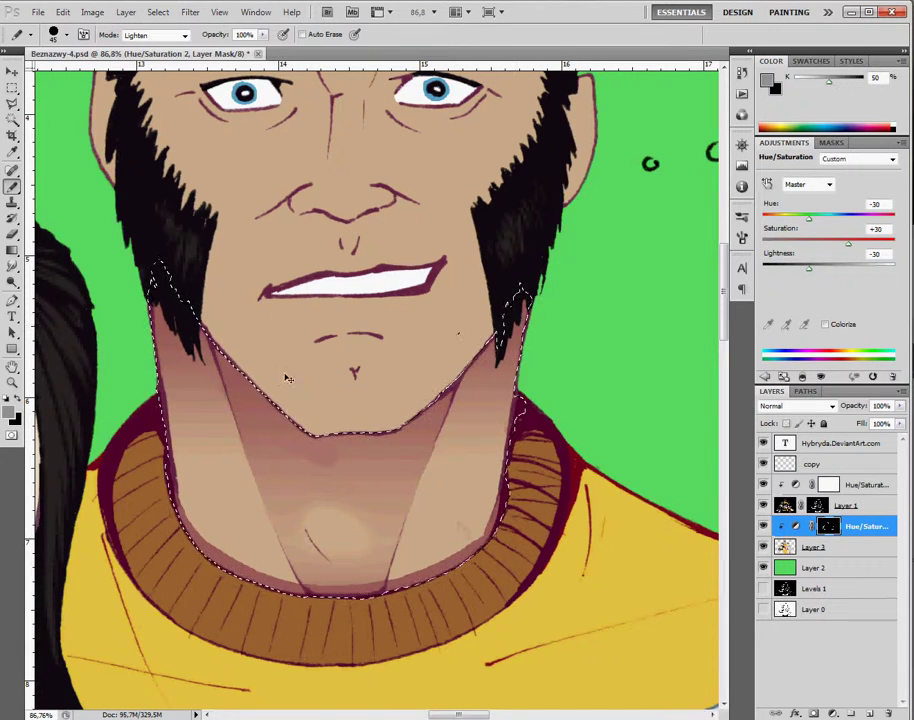
click(806, 86)
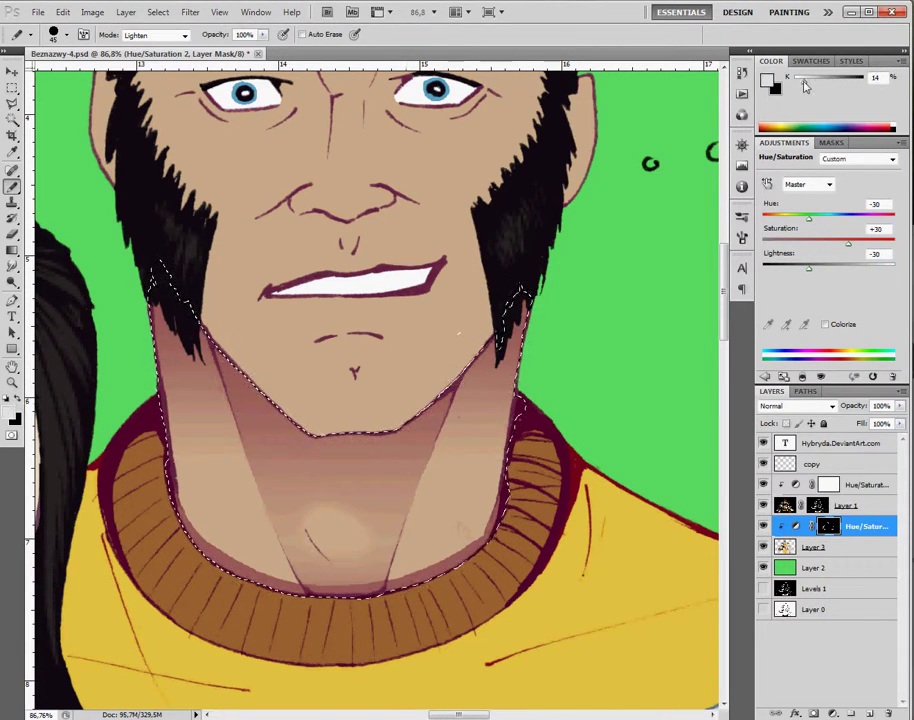
alt+click(258, 401)
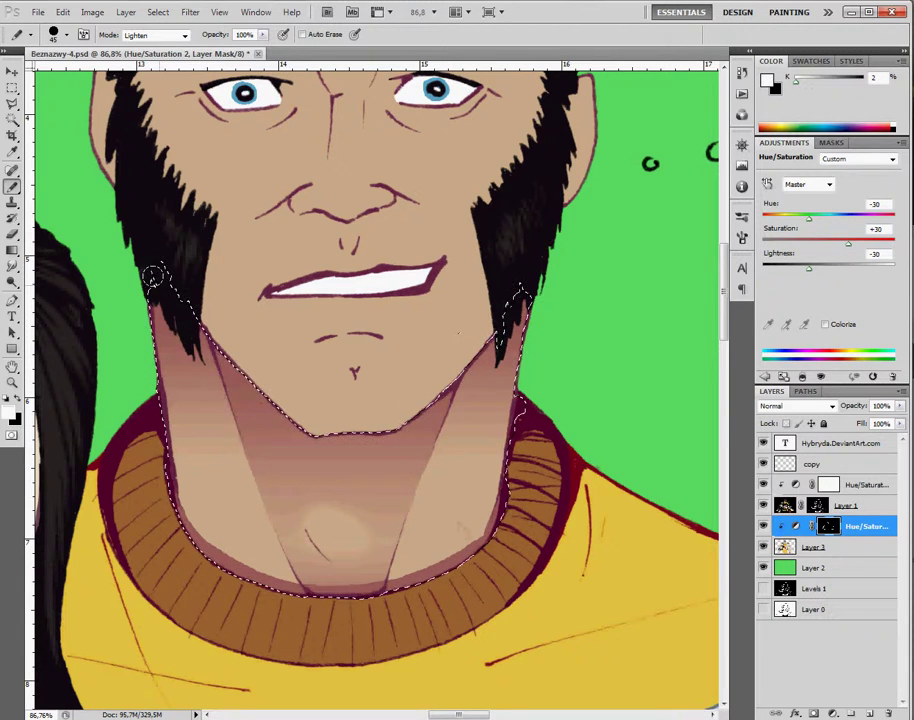
mouse_move(180, 316)
mouse_down()
mouse_move(381, 443)
mouse_move(320, 502)
mouse_up()
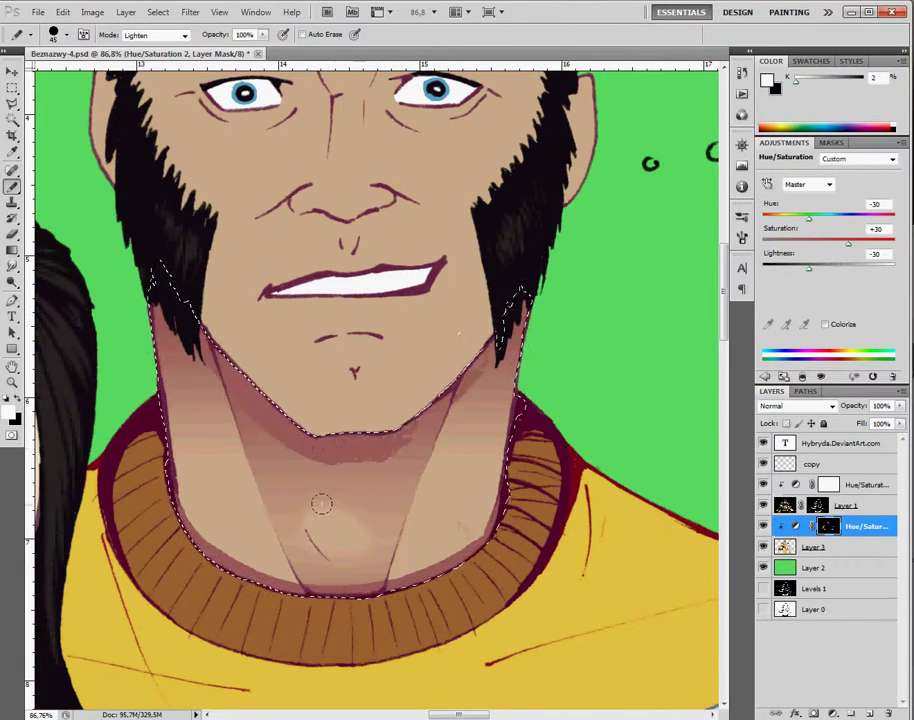
right_click(338, 455)
click(272, 500)
key(ctrl+z)
- Paint soft shadows under the jawline and along the sides of the neck with the 74 px Brush
key(b)
right_click(300, 410)
key(Return)
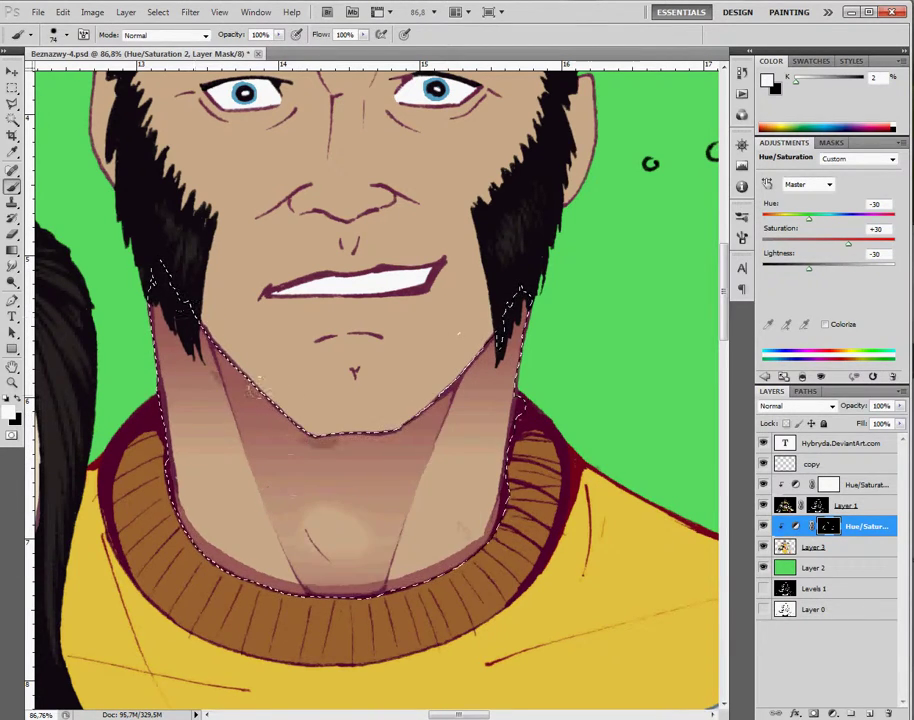
mouse_move(449, 583)
mouse_down()
mouse_move(500, 520)
mouse_move(505, 445)
mouse_up()
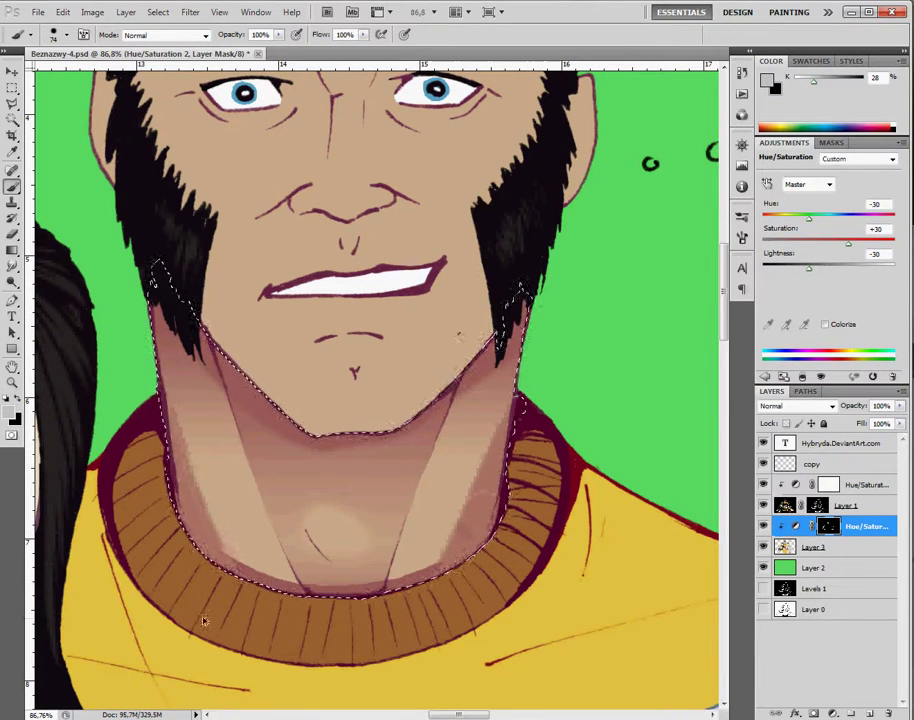
- Set the Brush to Lighten mode and repaint the soft shadow along the right side of the neck in 28% grey
click(165, 35)
click(134, 170)
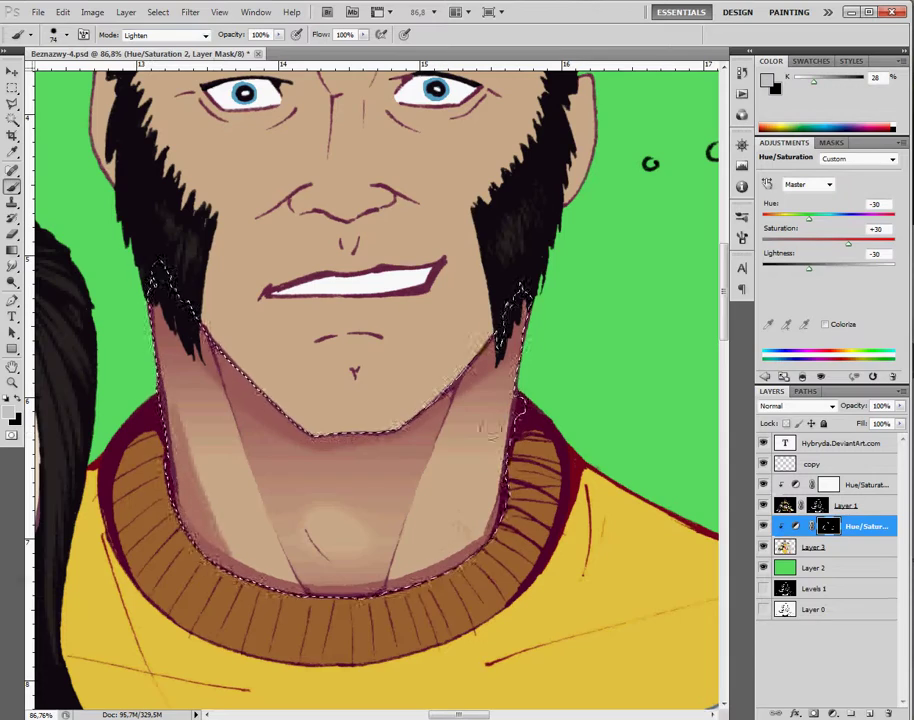
drag(362, 413, 431, 372)
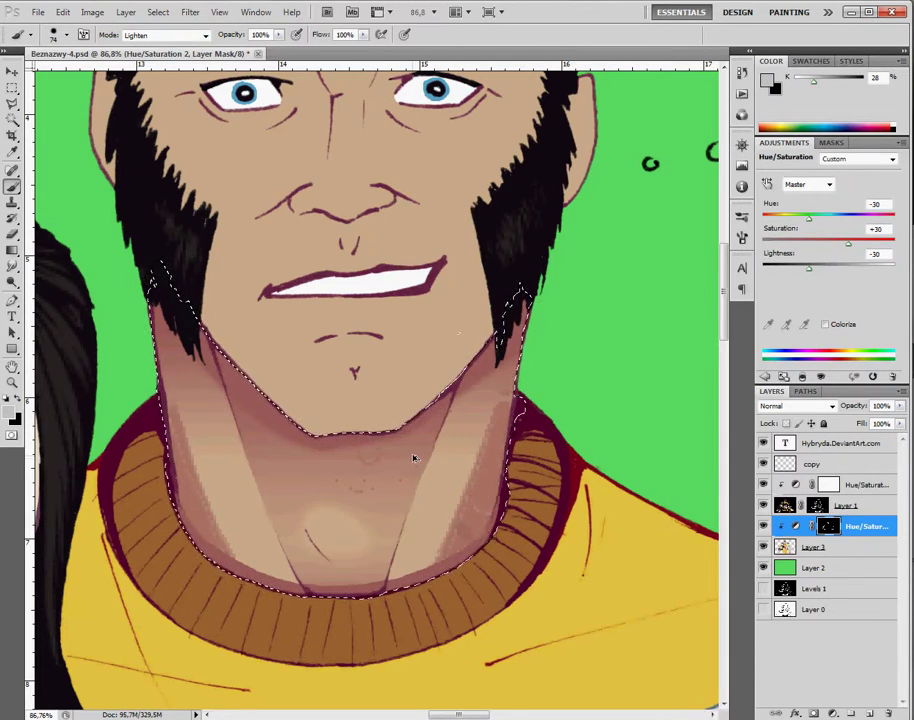
- Blend the lower neck shadows with a 31 px Brush, using grey tones sampled from the mask
scroll(212, 421, up, 2)
right_click(298, 546)
key(Return)
alt+click(306, 585)
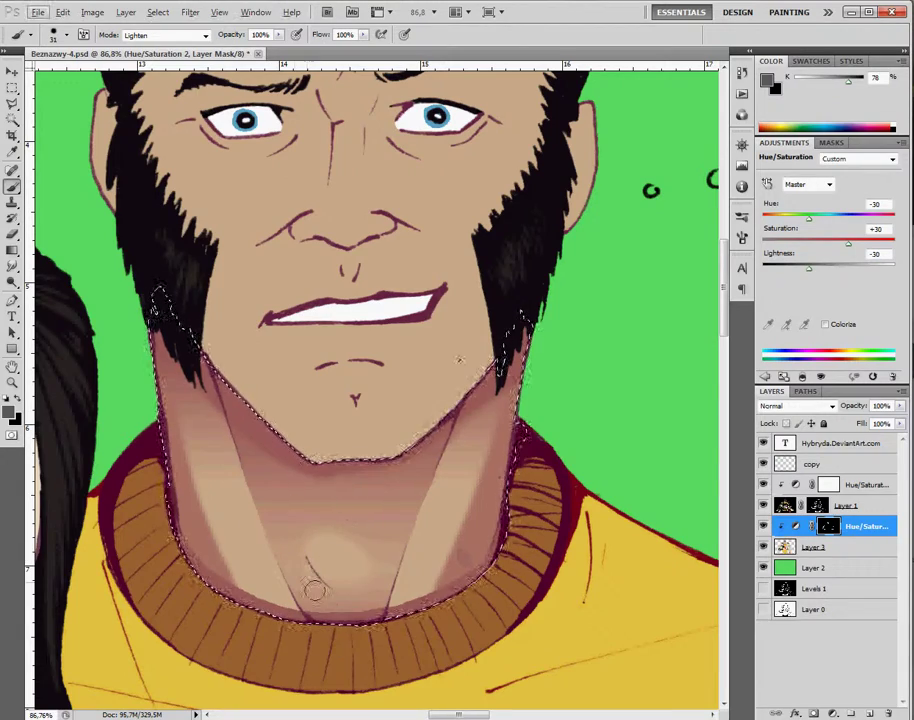
mouse_move(474, 540)
mouse_down()
mouse_move(420, 540)
mouse_move(506, 470)
mouse_move(510, 500)
mouse_move(495, 545)
mouse_move(460, 590)
mouse_move(422, 611)
mouse_up()
alt+click(350, 578)
scroll(469, 551, up, 1)
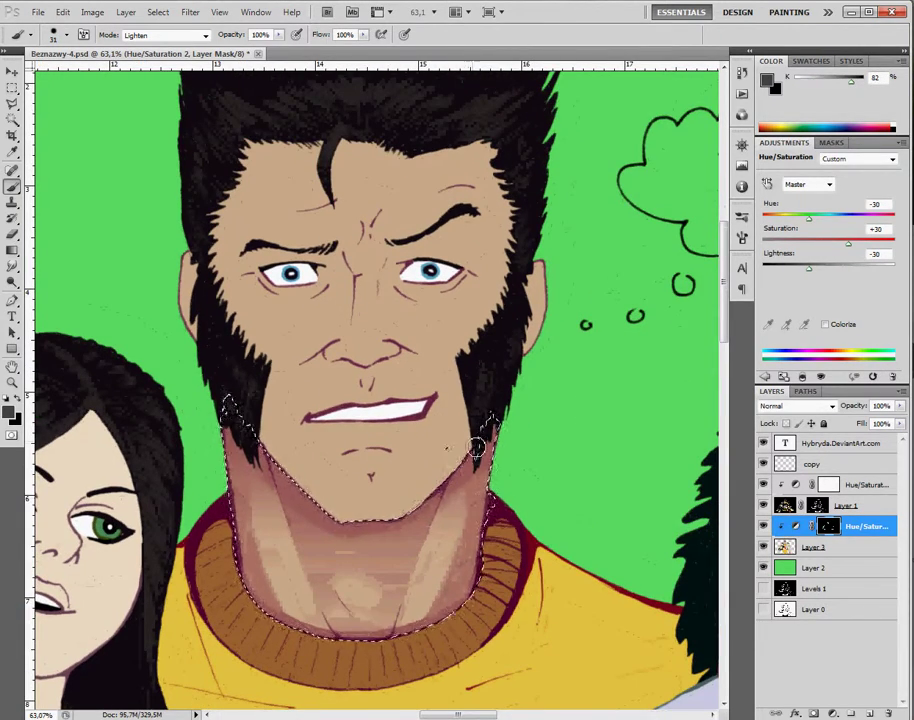
- Select the man's skin colour again on Layer 3 with the Magic Wand
key(w)
click(800, 546)
scroll(360, 270, down, 3)
scroll(290, 270, up, 5)
key(b)
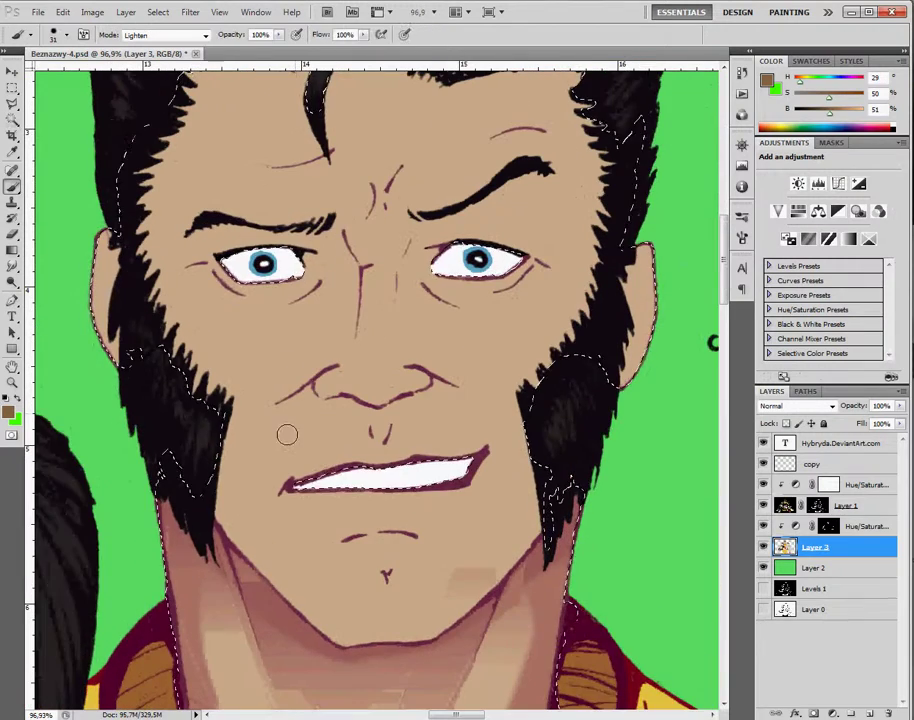
- Exclude the neck from the selection in Quick Mask, outlining below the jawline with the black 45 px Pencil and filling the rest
key(q)
key(shift+b)
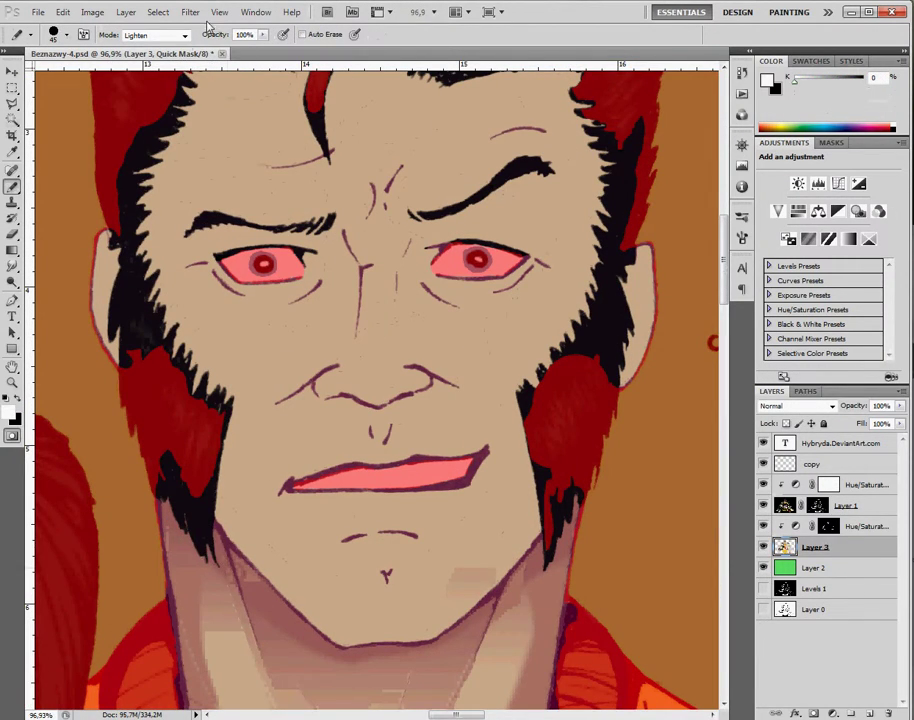
mouse_move(222, 572)
mouse_down()
mouse_move(195, 537)
mouse_move(173, 535)
mouse_move(204, 551)
mouse_move(342, 679)
mouse_up()
mouse_move(432, 664)
mouse_down()
mouse_move(482, 616)
mouse_move(481, 519)
mouse_up()
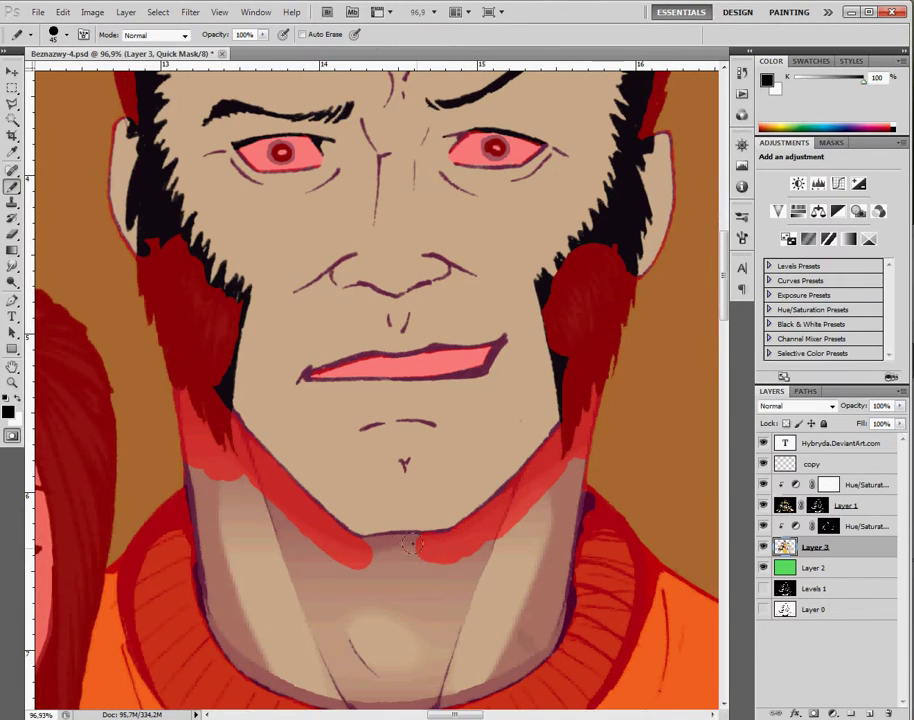
drag(432, 545, 383, 551)
key(g)
key(shift+g)
mouse_move(555, 357)
mouse_down()
mouse_move(514, 535)
mouse_move(532, 520)
mouse_up()
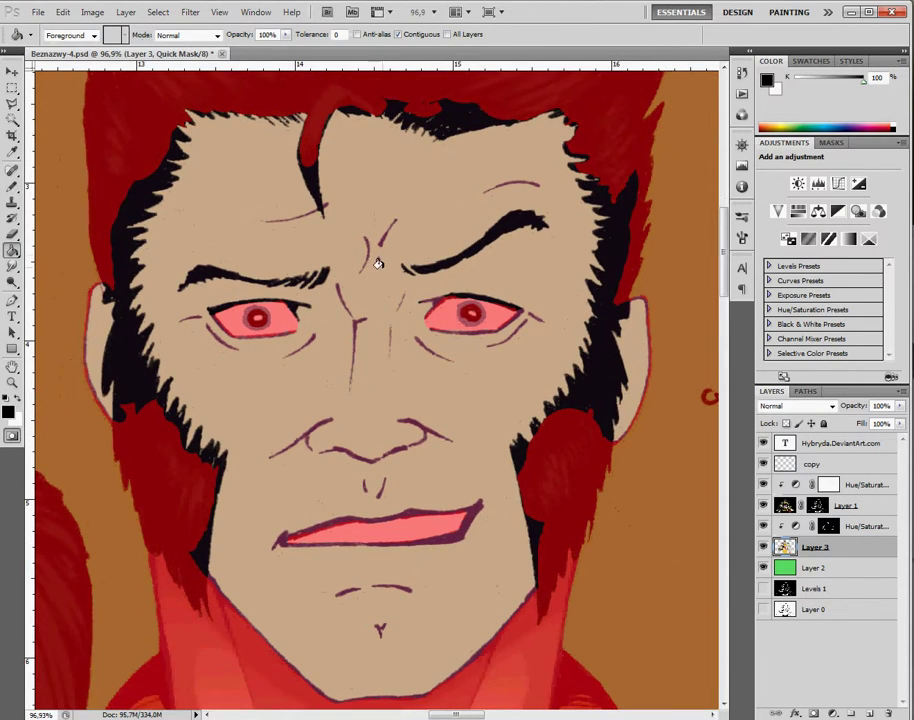
key(q)
- Shade the ears and upper lip on the Hue/Saturation 2 mask with a white 20 px Brush in Lighten mode
key(b)
key(shift+b)
key(shift+b)
key(shift+b)
key(shift+b)
key(alt+bracketright)
key(d)
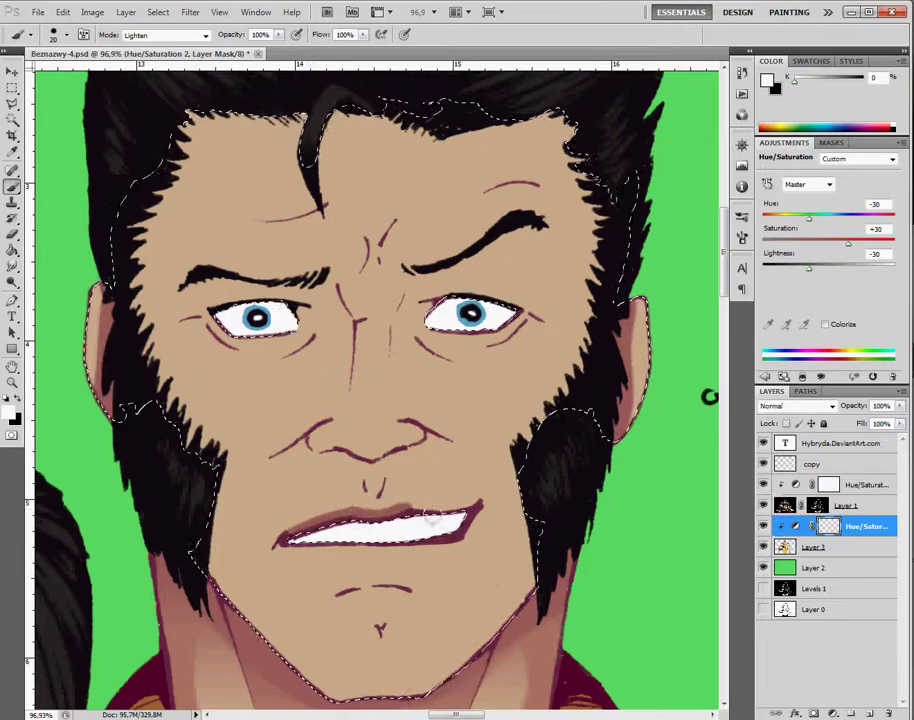
key(ctrl+i)
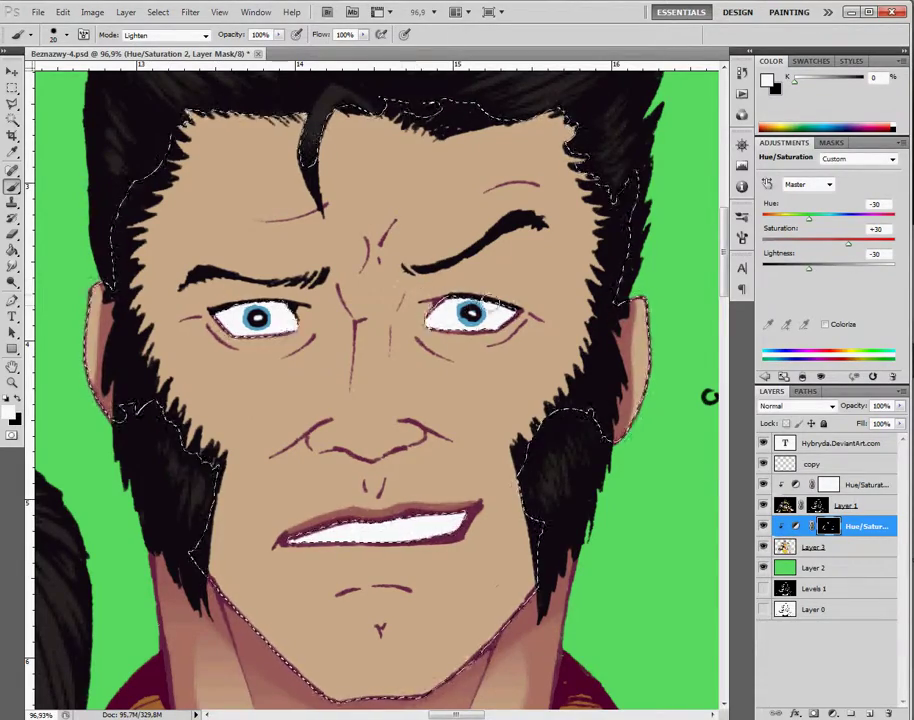
- Paint shadows in both eye sockets and down the right side of the nose, clear the selection, and switch the foreground to black
mouse_move(420, 298)
mouse_down()
mouse_move(432, 318)
mouse_move(403, 316)
mouse_move(415, 395)
mouse_move(435, 363)
mouse_move(411, 298)
mouse_up()
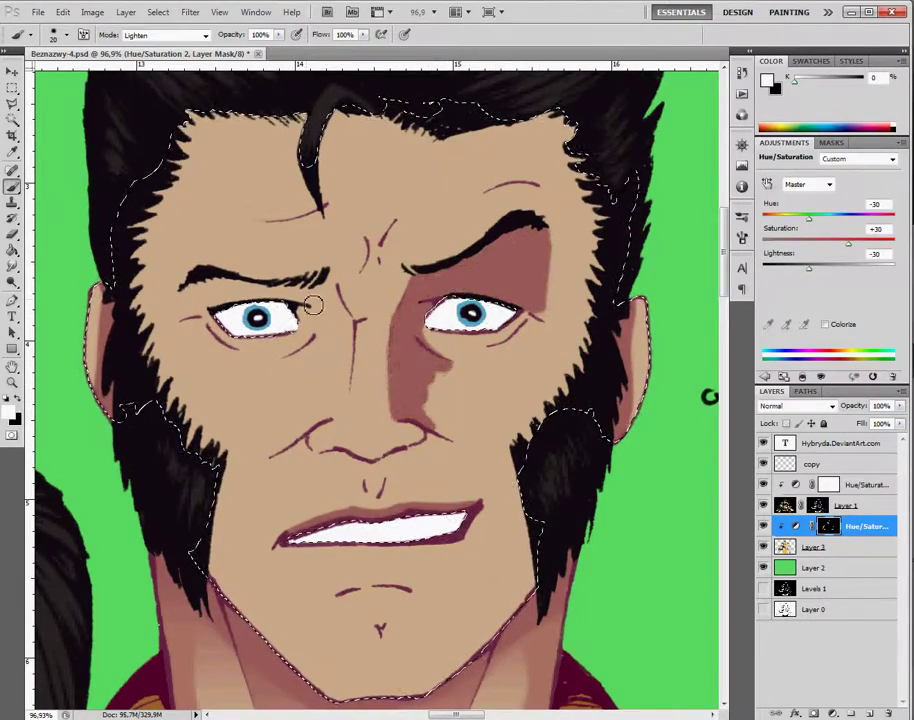
right_click(312, 365)
key(Return)
mouse_move(330, 295)
mouse_down()
mouse_move(214, 286)
mouse_move(256, 300)
mouse_up()
click(165, 35)
key(Escape)
key(ctrl+d)
key(x)
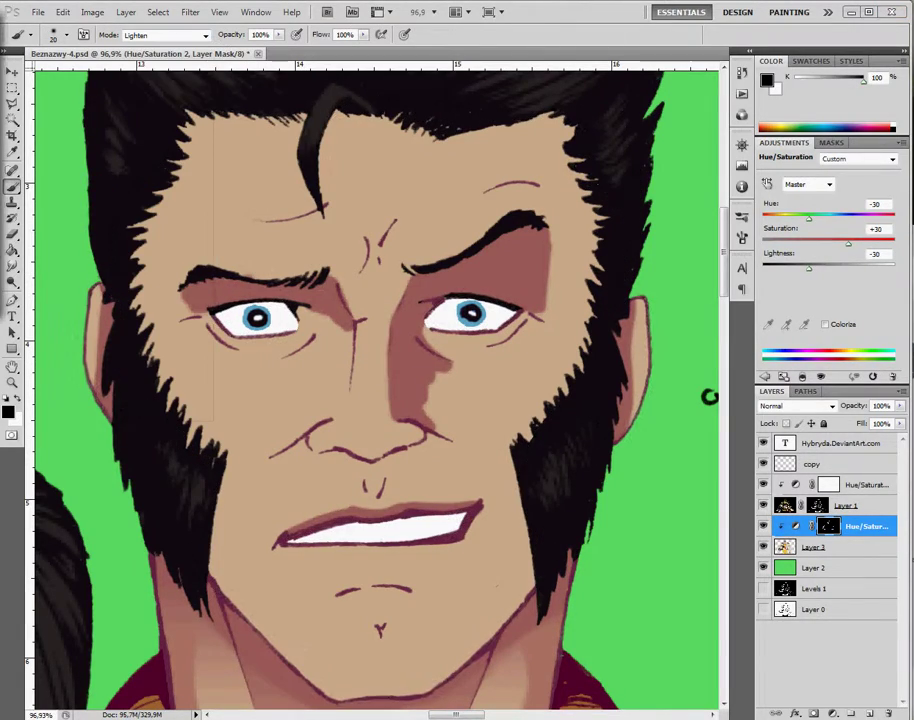
- Restore the face selection and paint a white shadow on the mask down the nose's left side
key(ctrl+shift+d)
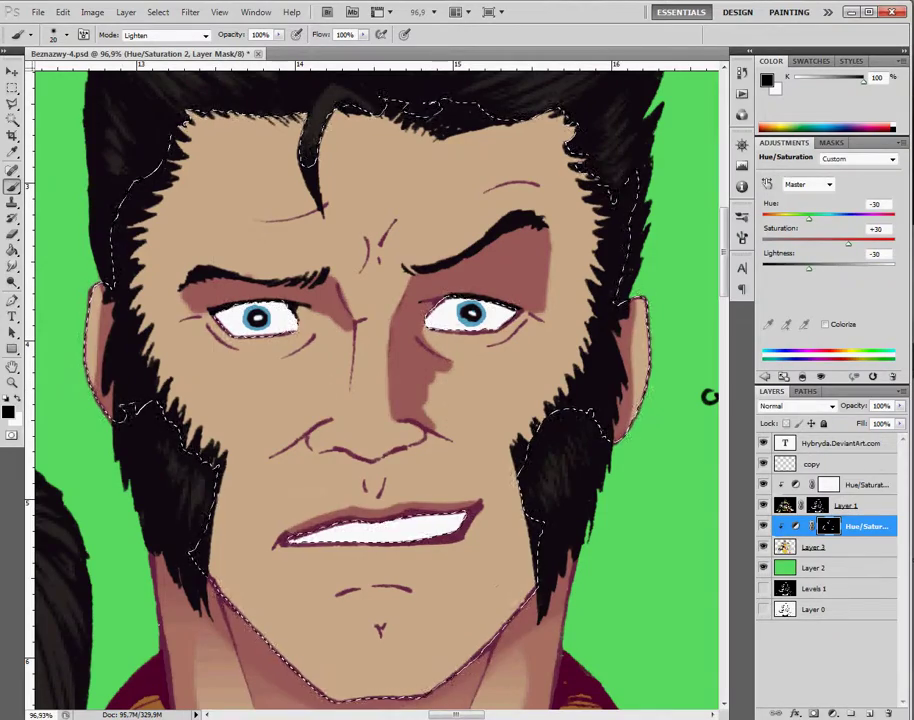
key(x)
drag(356, 324, 333, 418)
key(x)
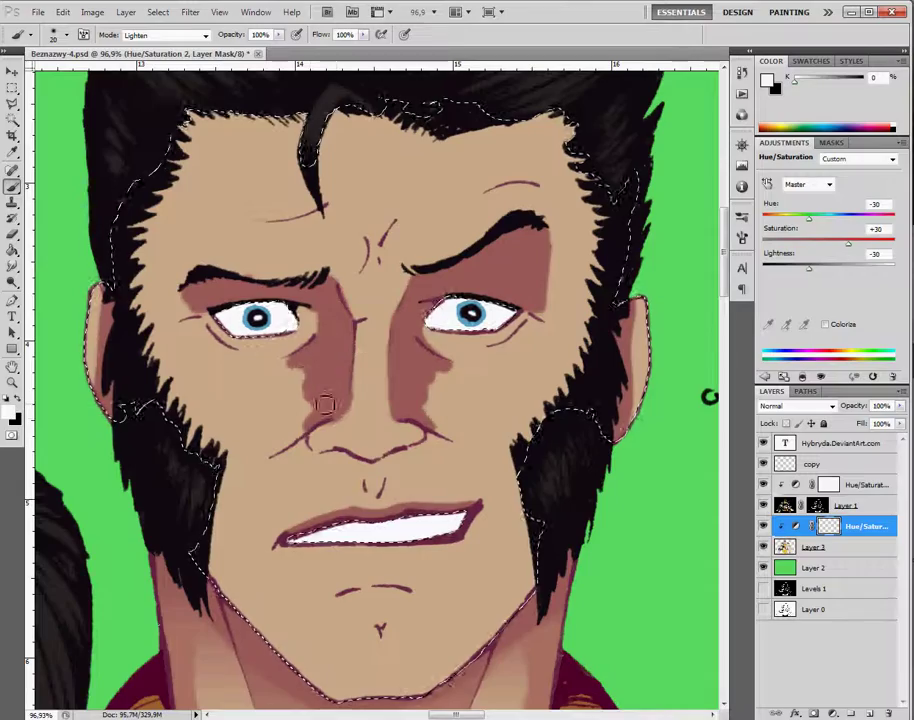
- Shade the nose bridge between the eyebrows with 47% grey in Normal mode, undo the last stroke, and clear the selection
key(shift+alt+n)
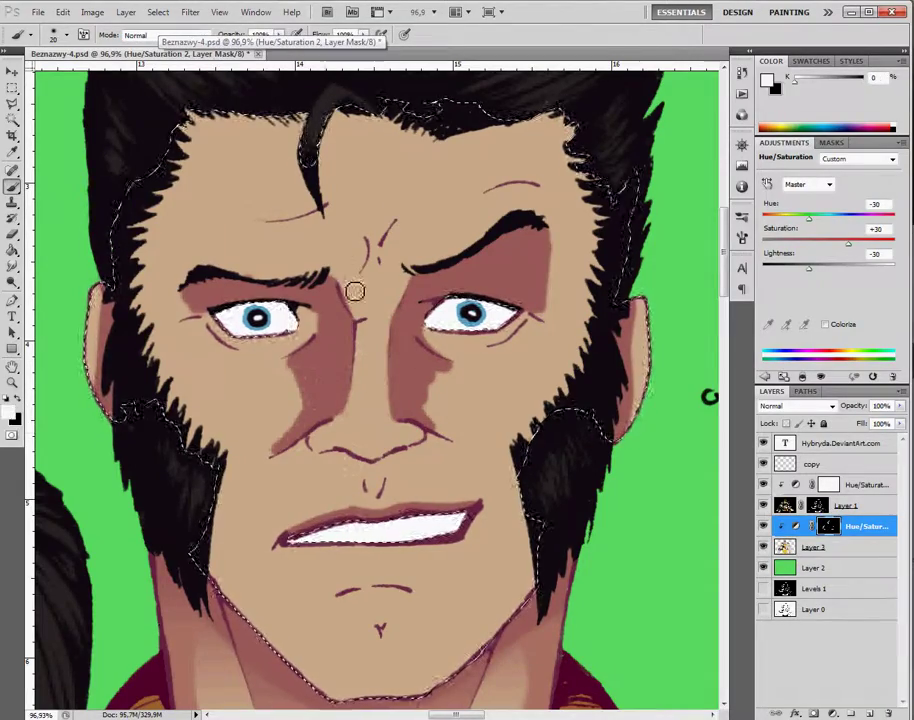
key(x)
click(825, 79)
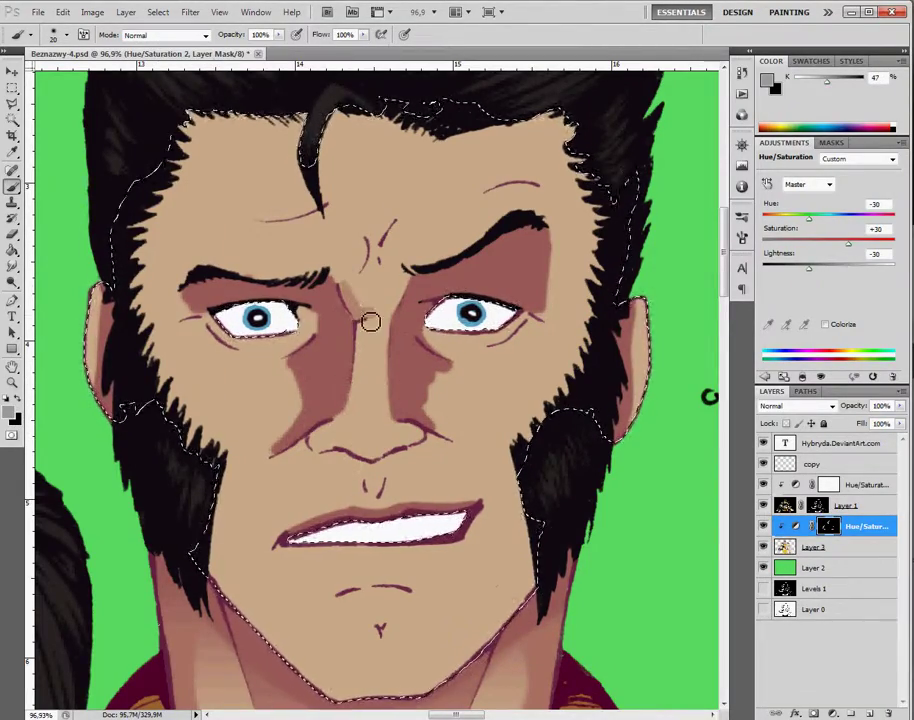
mouse_move(360, 291)
mouse_down()
mouse_move(394, 312)
mouse_move(418, 304)
mouse_move(345, 320)
mouse_move(419, 294)
mouse_up()
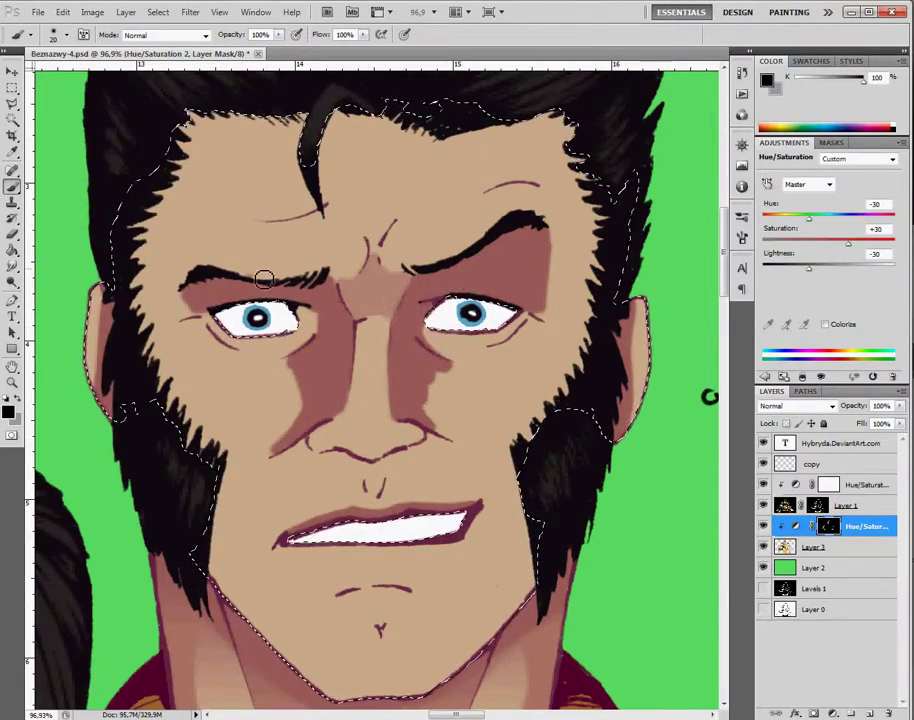
key(ctrl+alt+z)
key(ctrl+d)
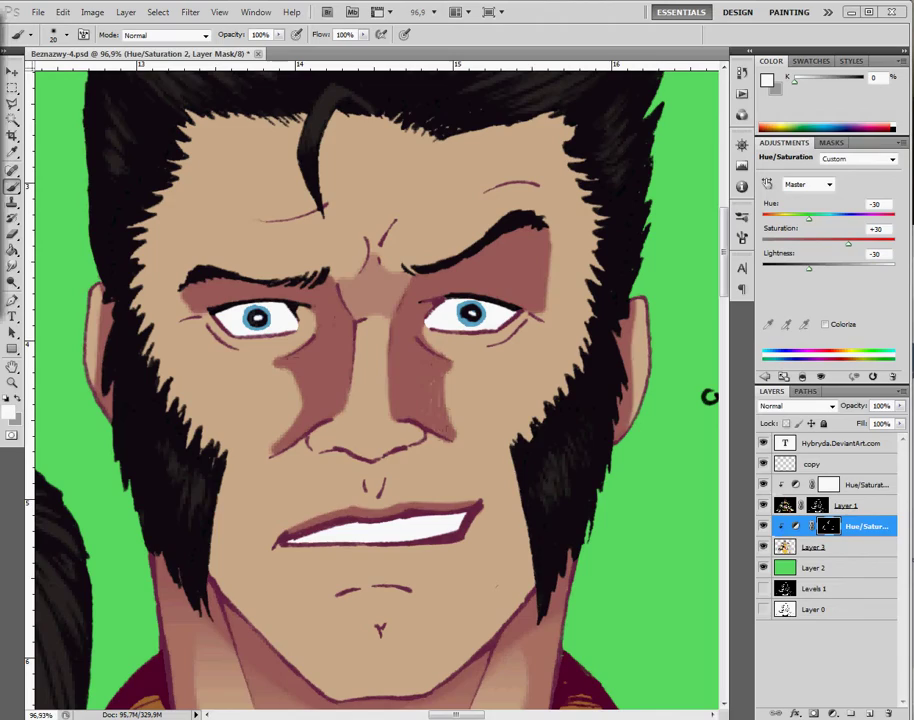
- Restore the face selection and shade both sides of the forehead, the temples and outer cheeks with white
key(ctrl+shift+d)
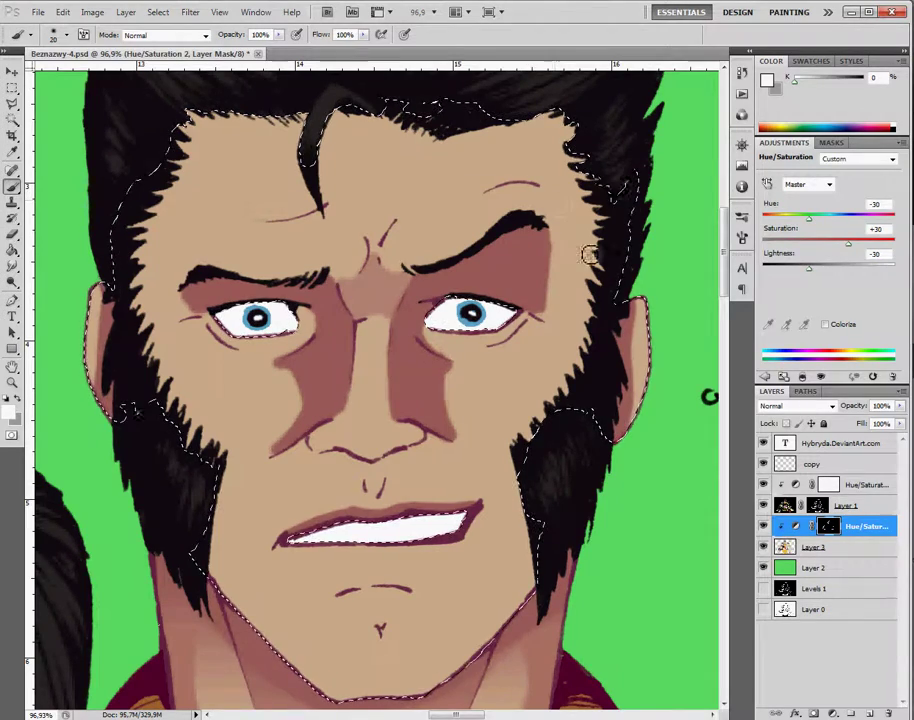
mouse_move(493, 180)
mouse_down()
mouse_move(483, 137)
mouse_move(487, 185)
mouse_up()
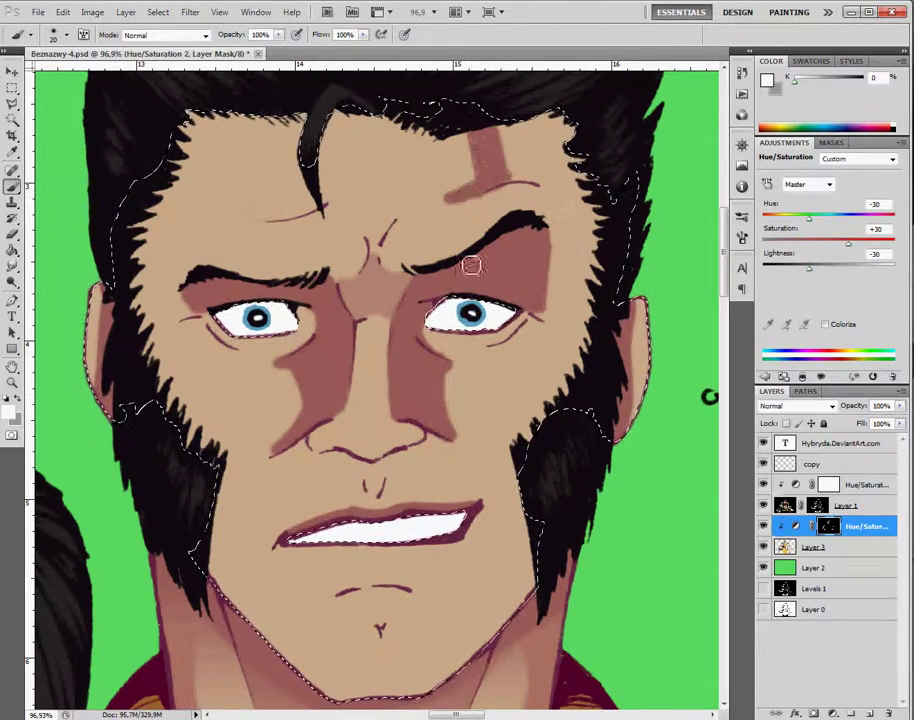
key(x)
key(x)
key(x)
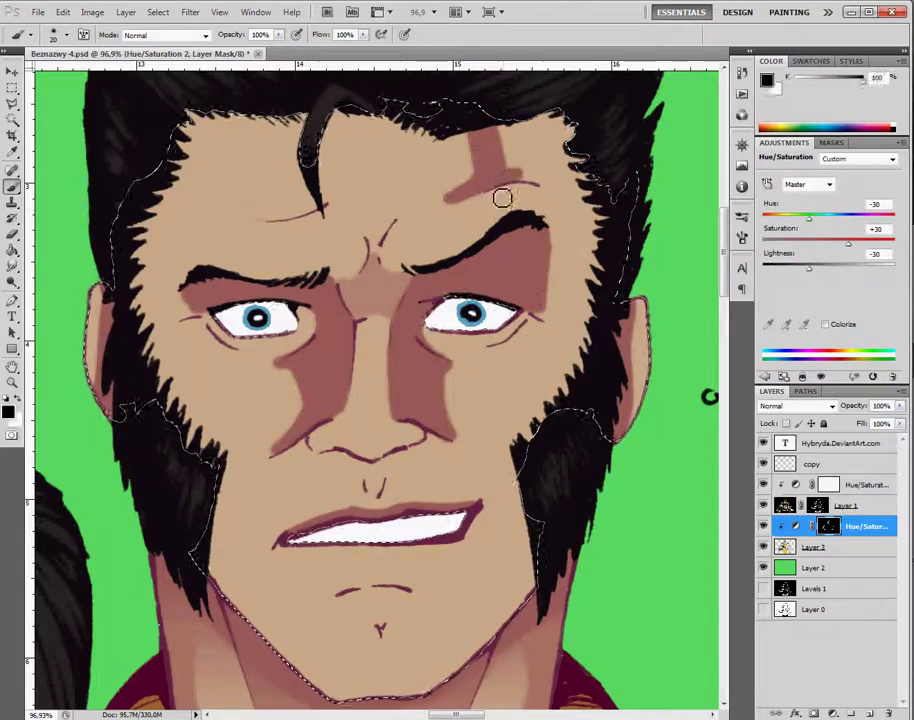
key(x)
mouse_move(479, 155)
mouse_down()
mouse_move(535, 167)
mouse_move(547, 189)
mouse_move(581, 153)
mouse_move(535, 408)
mouse_move(594, 333)
mouse_up()
mouse_move(170, 275)
mouse_down()
mouse_move(249, 201)
mouse_move(212, 147)
mouse_up()
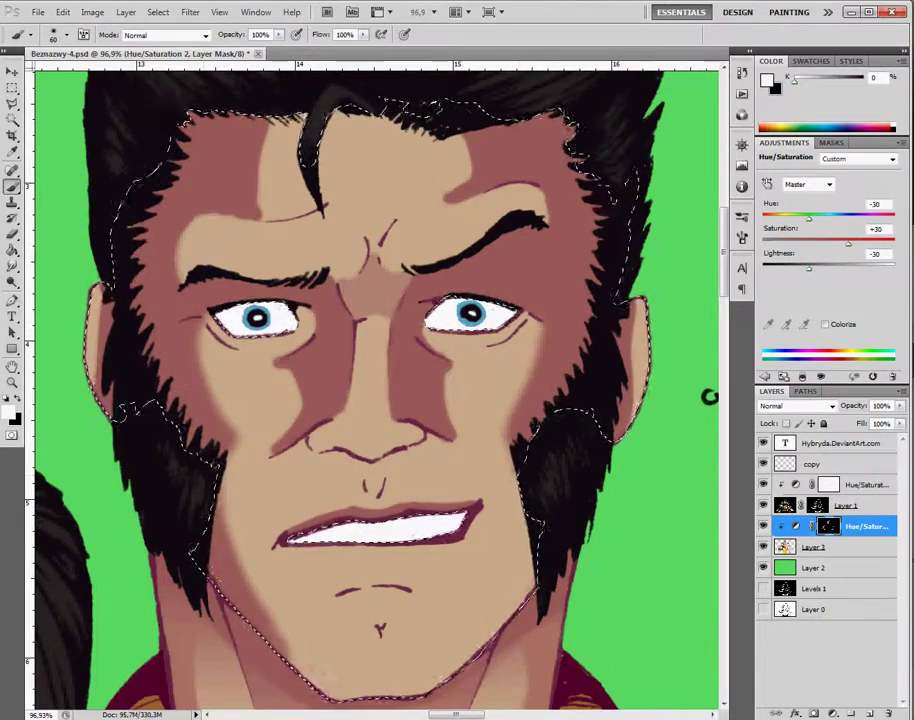
- Shape a shadow below the lower lip and shade the underside of the nose with the 60 px Brush
key(x)
drag(340, 583, 405, 585)
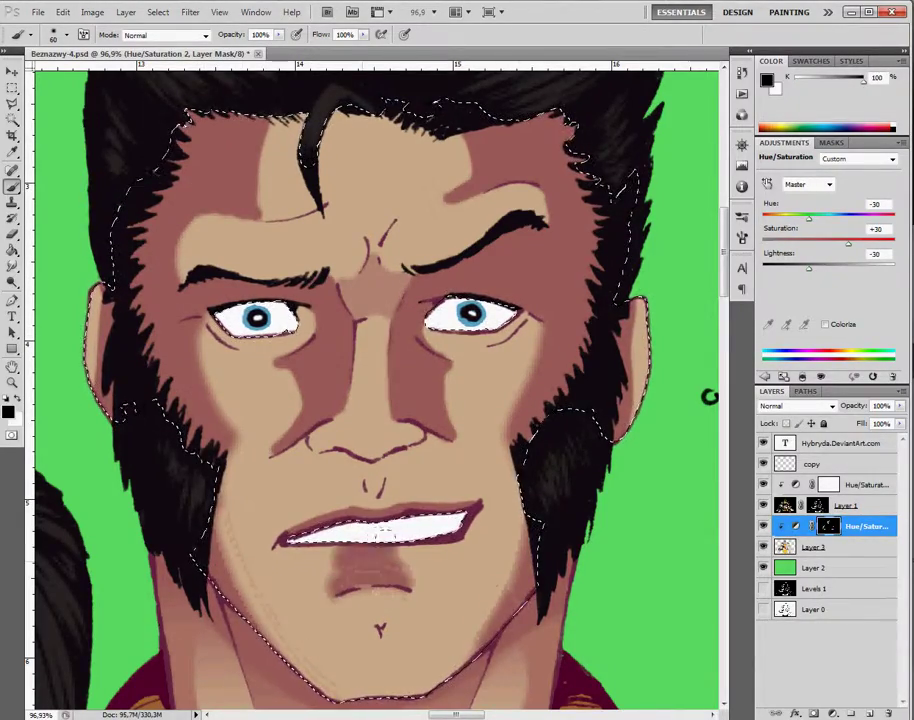
drag(315, 440, 425, 445)
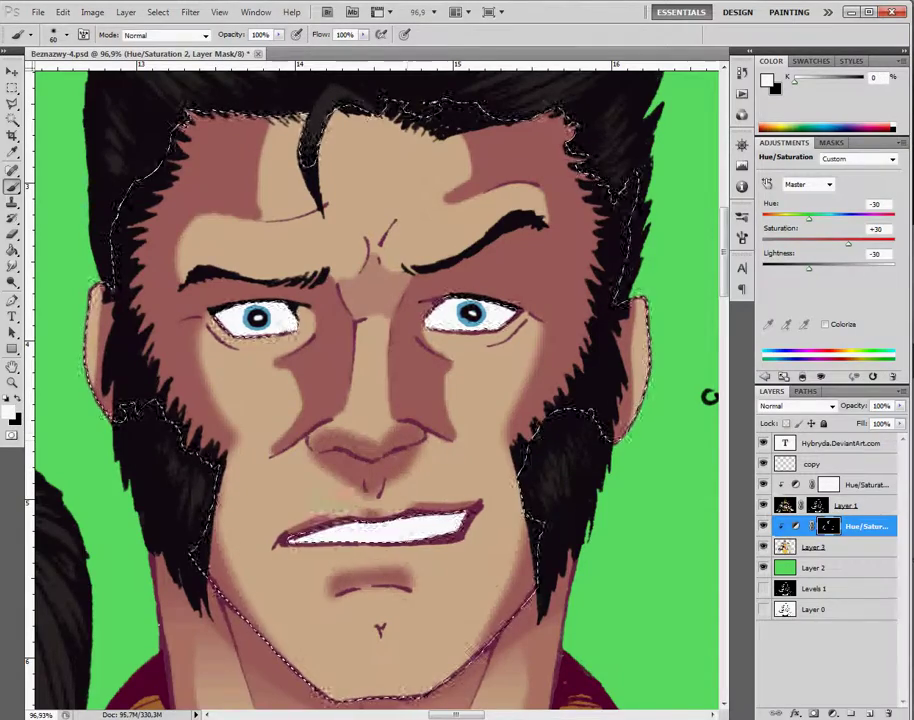
- Reshape the forehead shadow edges above both eyebrows and add a soft mid-tone at the centre above the frown lines
drag(186, 238, 250, 240)
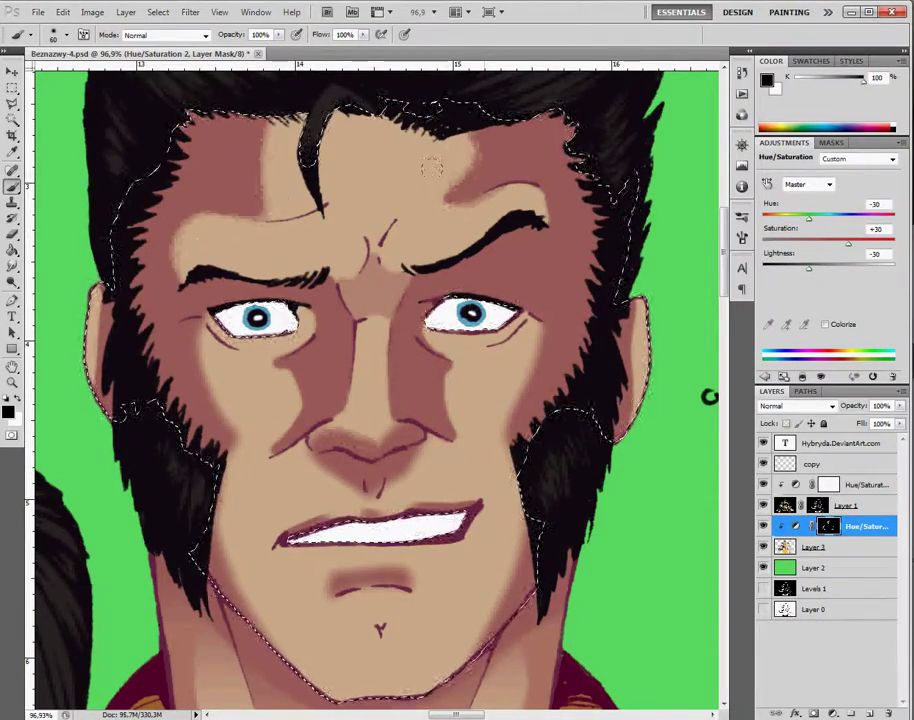
mouse_move(444, 213)
mouse_down()
mouse_move(358, 211)
mouse_move(388, 262)
mouse_move(381, 281)
mouse_move(345, 198)
mouse_move(414, 215)
mouse_move(370, 244)
mouse_move(339, 186)
mouse_move(377, 257)
mouse_move(376, 243)
mouse_move(392, 249)
mouse_move(346, 284)
mouse_move(392, 260)
mouse_up()
alt+click(392, 260)
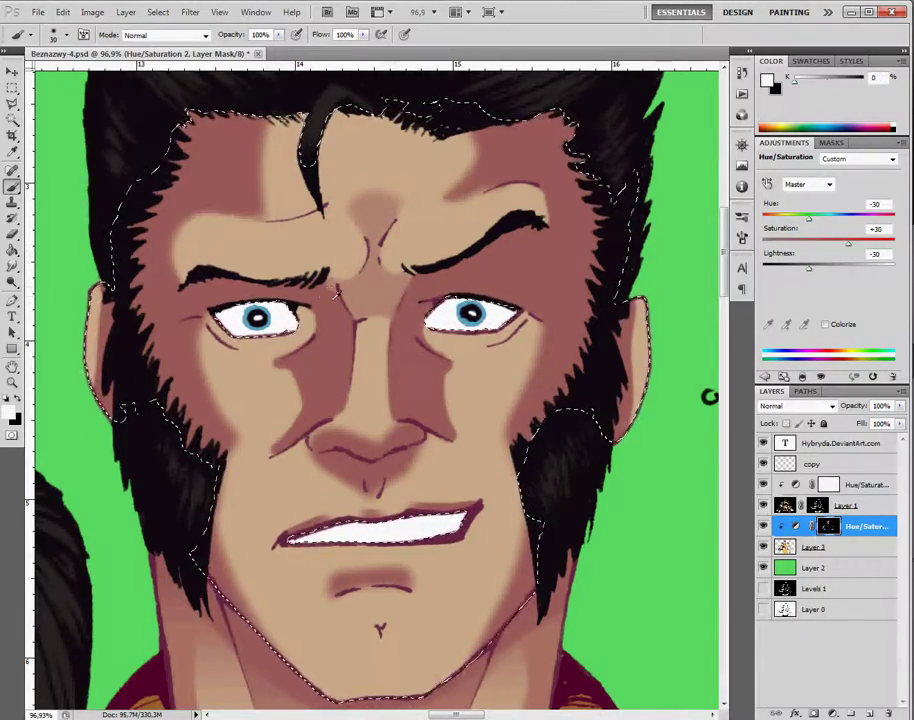
- Refine the shadows around the outer corners of both eyes with the near-white Brush, setting its size to 28 px
alt+click(270, 320)
drag(240, 338, 210, 345)
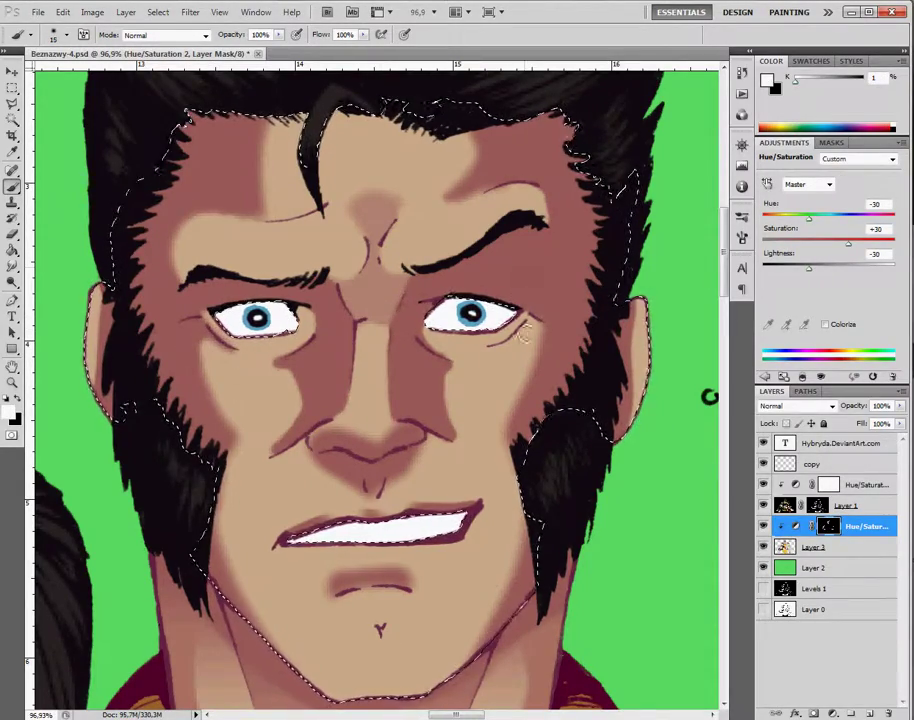
alt+click(534, 316)
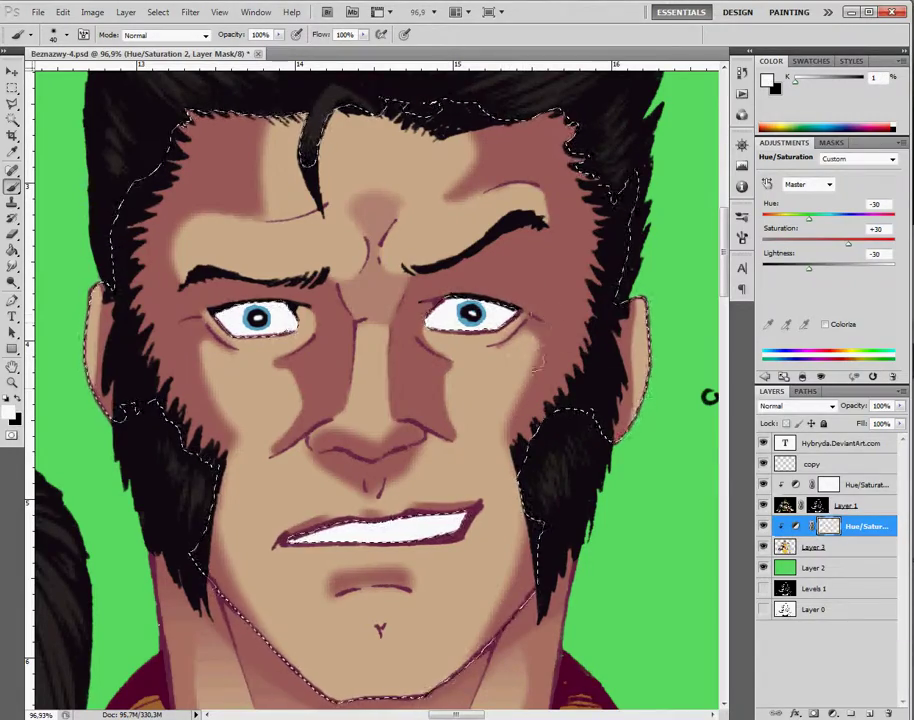
right_click(543, 369)
text(28)
key(Return)
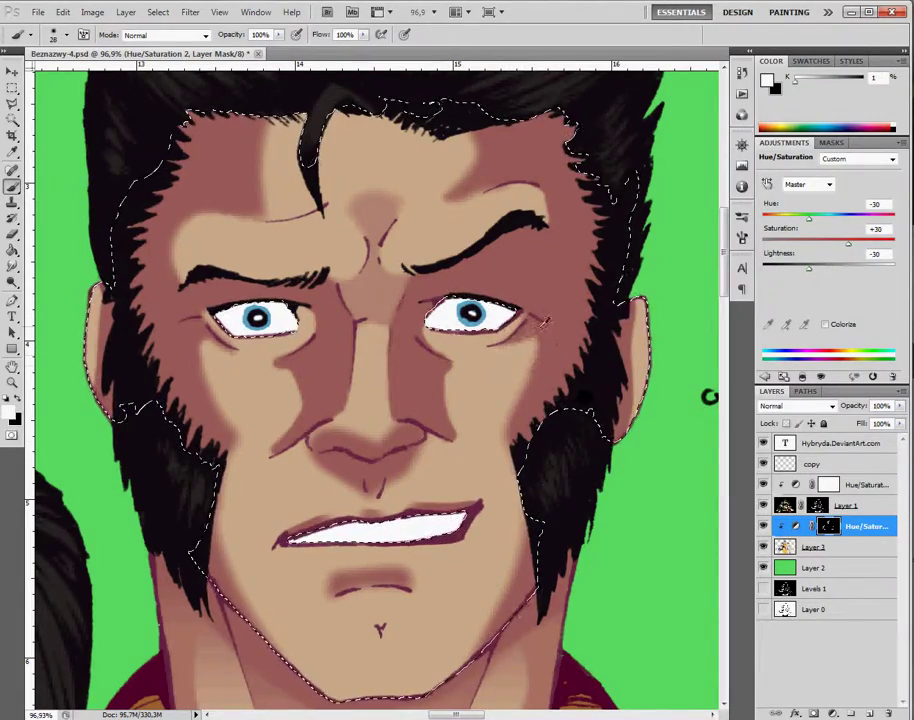
- Soften the shadows beside the nose and on the forehead with a black 101 px Brush, and reshape the frown crease
right_click(432, 395)
text(101)
key(Return)
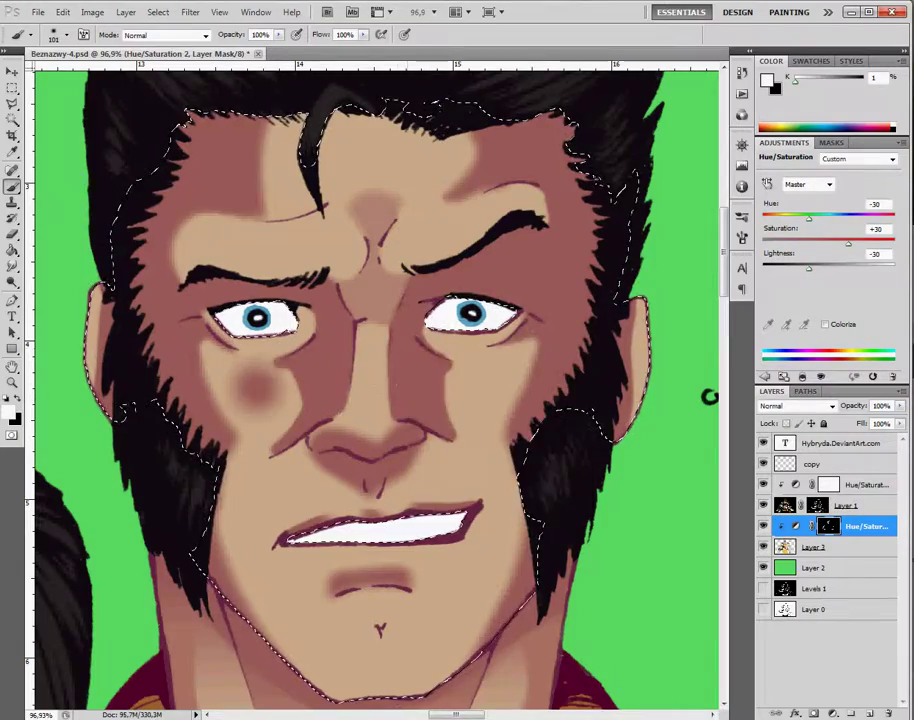
key(x)
drag(440, 370, 440, 430)
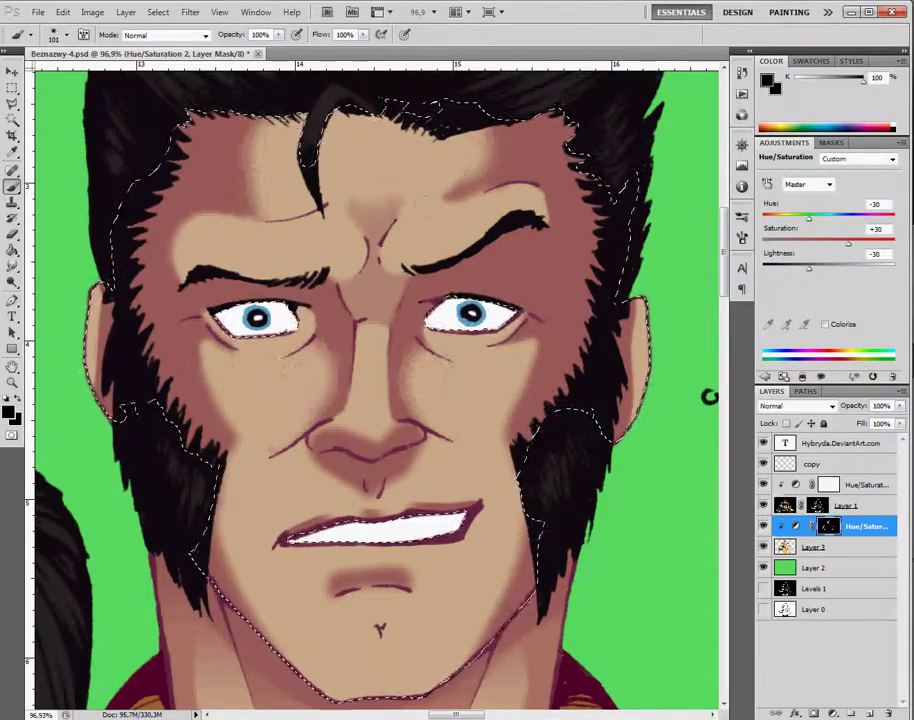
drag(392, 261, 417, 235)
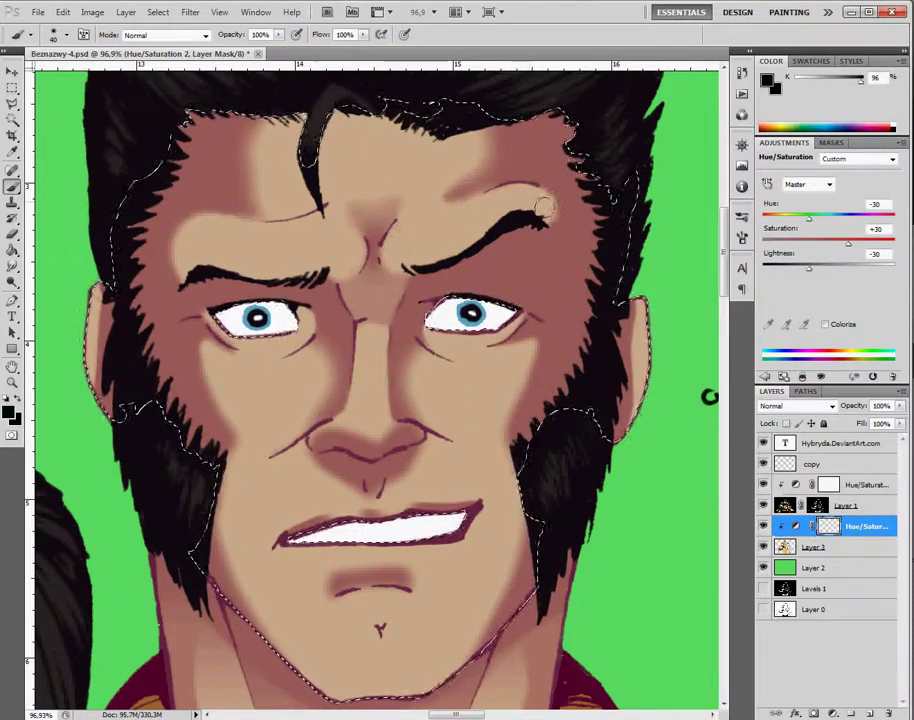
- Paint a narrow cast shadow beside the hanging hair lock with a white 16 px Brush
key(x)
right_click(396, 186)
drag(349, 121, 347, 175)
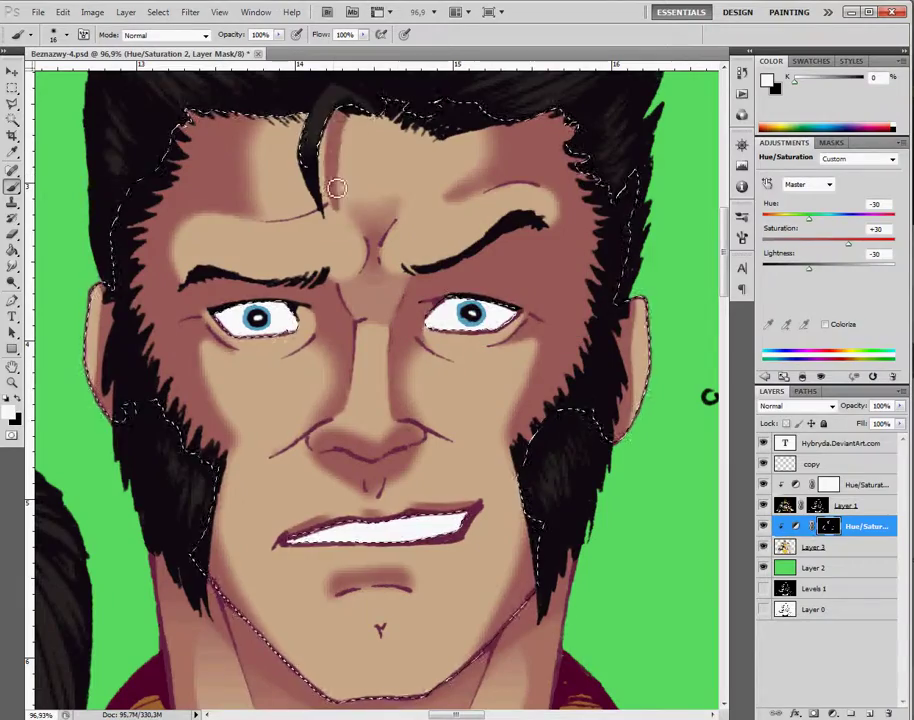
key(x)
key(x)
drag(338, 125, 334, 185)
- Blend mid-tone shadows into the forehead with a 47% grey 78 px Brush in Lighten mode
right_click(369, 147)
click(165, 35)
click(140, 163)
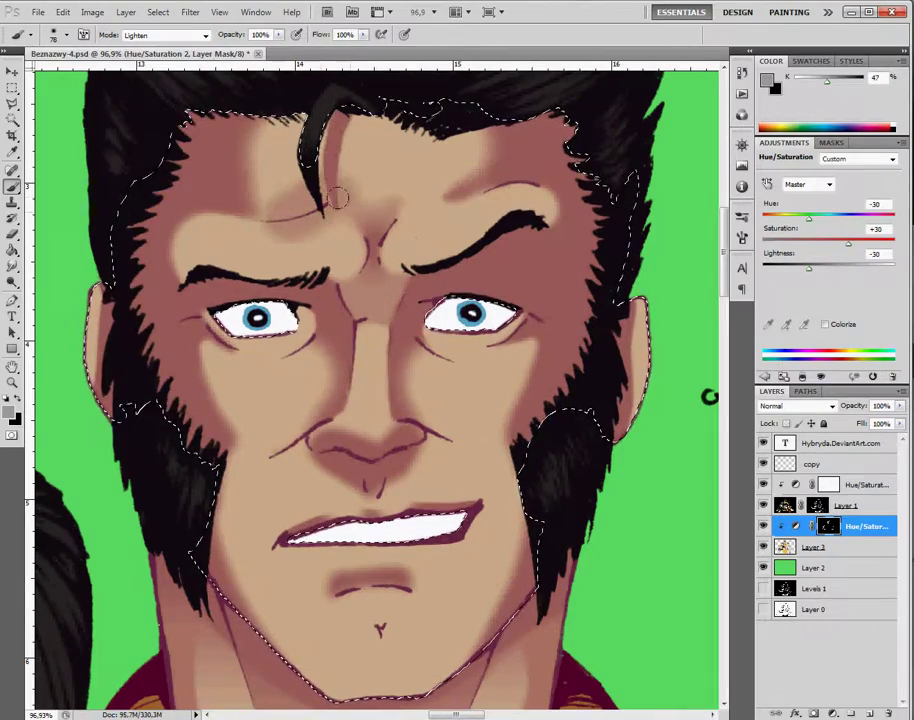
key(x)
key(x)
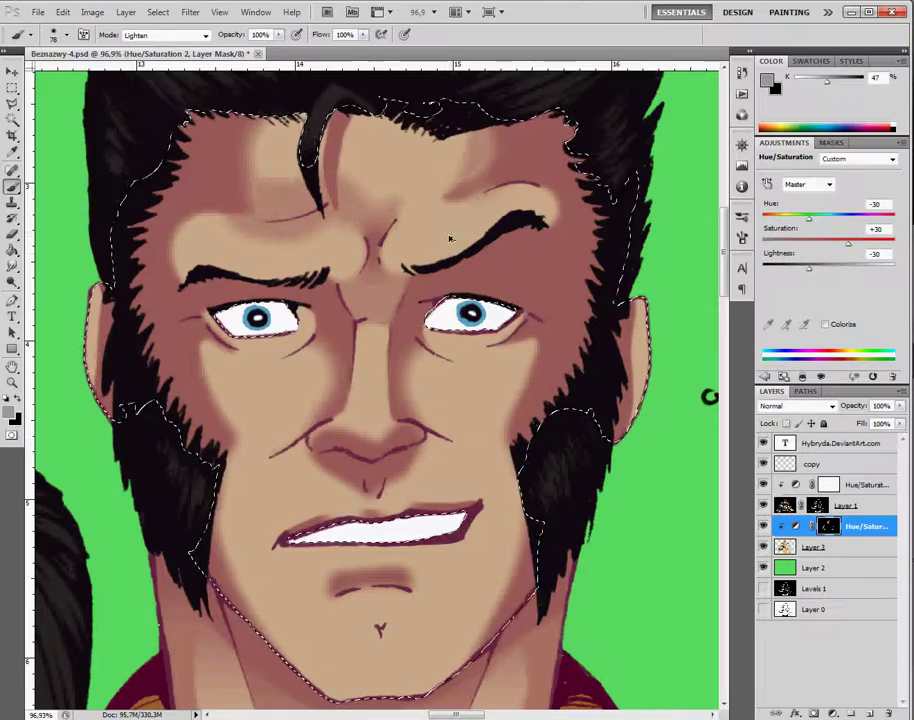
- Clean up the forehead mid-tones above the eyebrows with a black 48 px Brush in Normal mode
right_click(286, 305)
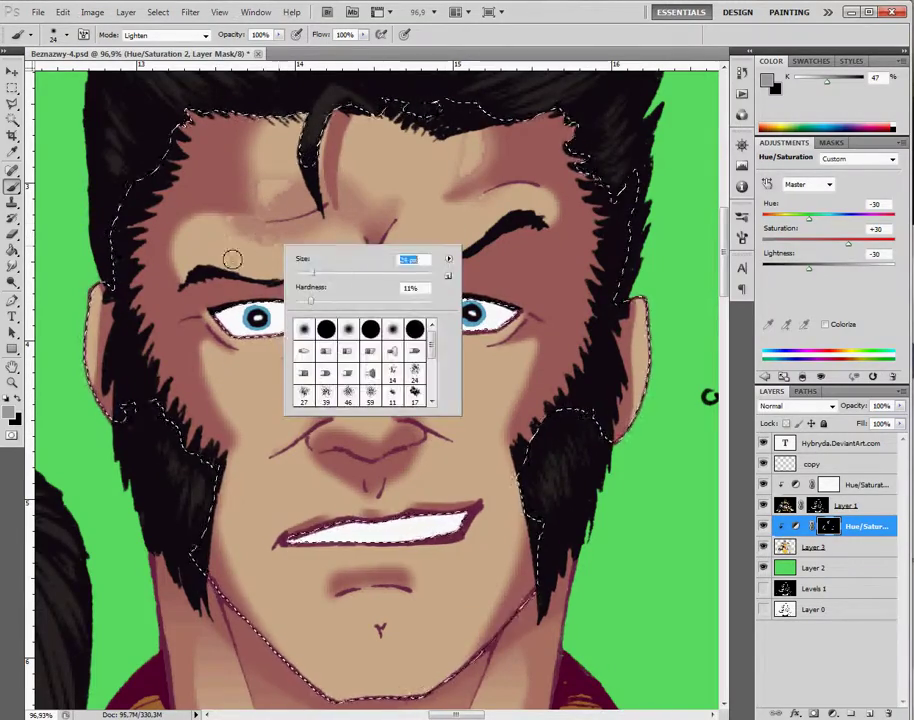
key(Escape)
key(d)
key(shift+alt+n)
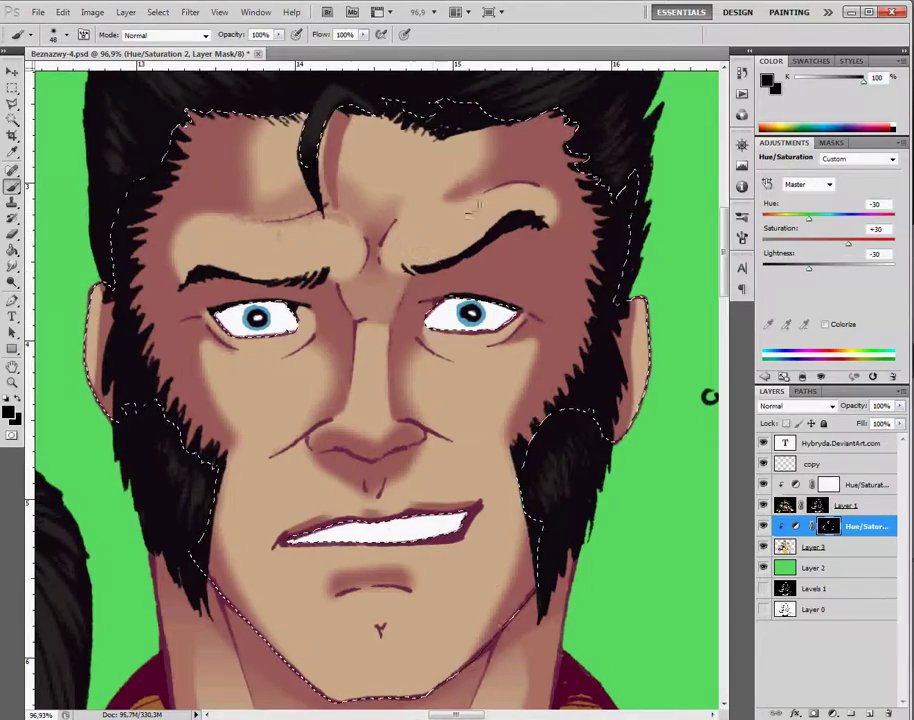
- Shade the mouth corners and upper lip edge with a white 28 px Brush in Lighten mode
key(g)
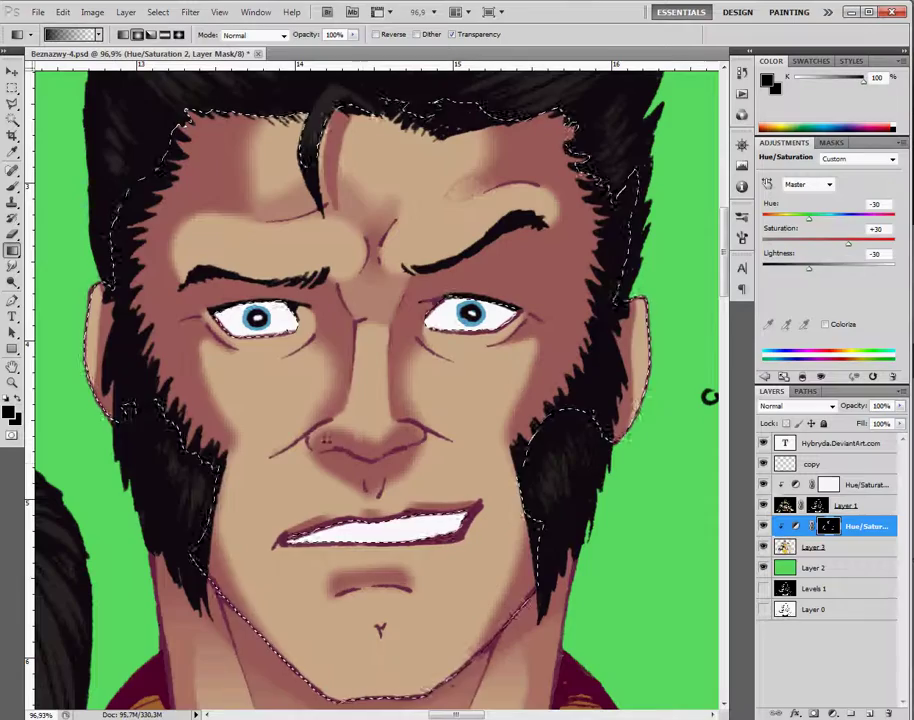
key(b)
click(165, 35)
click(138, 167)
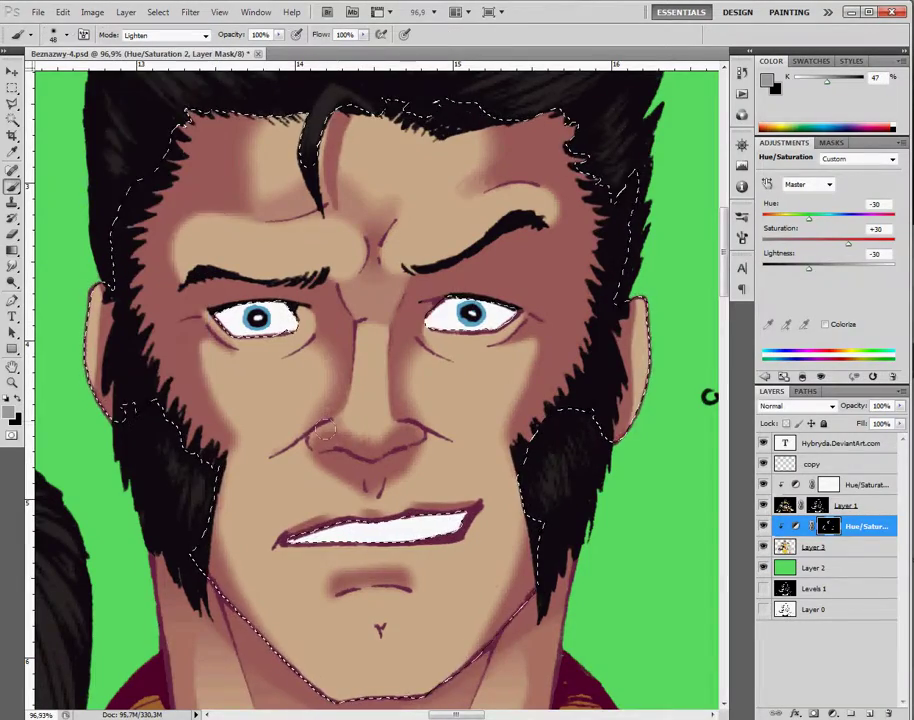
right_click(347, 500)
drag(405, 534, 385, 534)
key(d)
key(x)
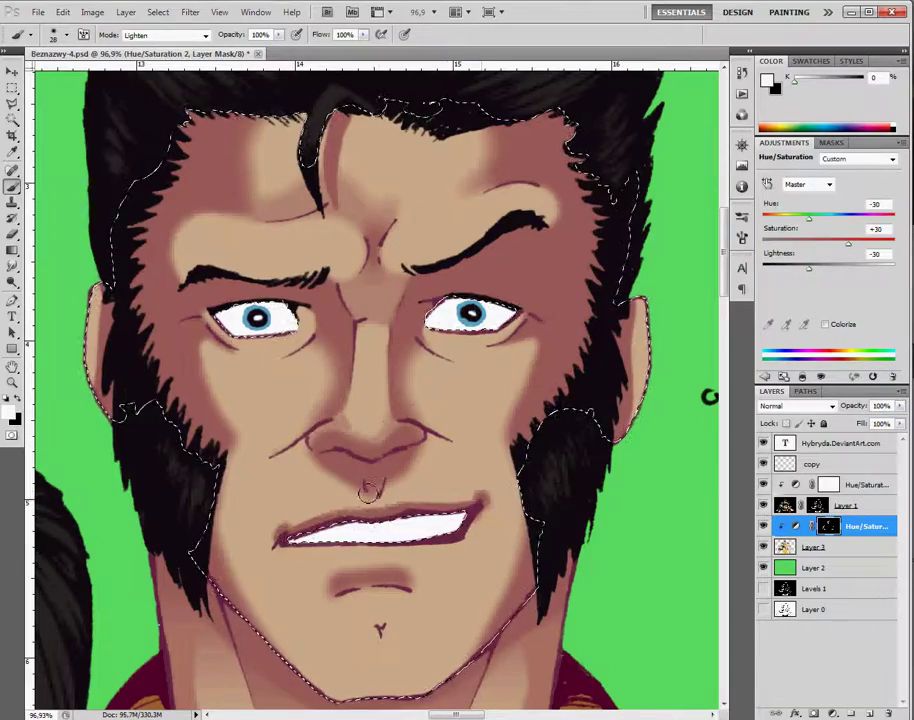
- Add soft mid-tone shading around the smile folds beside the nose with a 46% grey 106 px Brush
right_click(432, 436)
drag(455, 460, 500, 460)
key(Return)
click(445, 425)
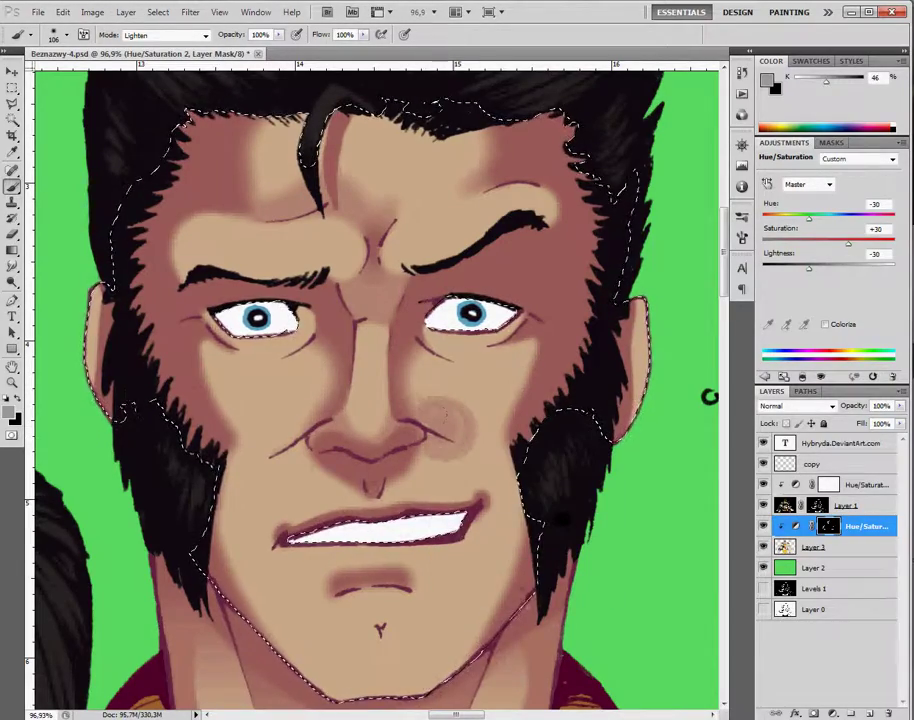
- Trim the shading along the smile folds with a black 60 px Brush in Normal mode
key(d)
click(165, 35)
click(138, 49)
key(bracketleft)
key(bracketleft)
key(bracketleft)
key(bracketleft)
key(bracketleft)
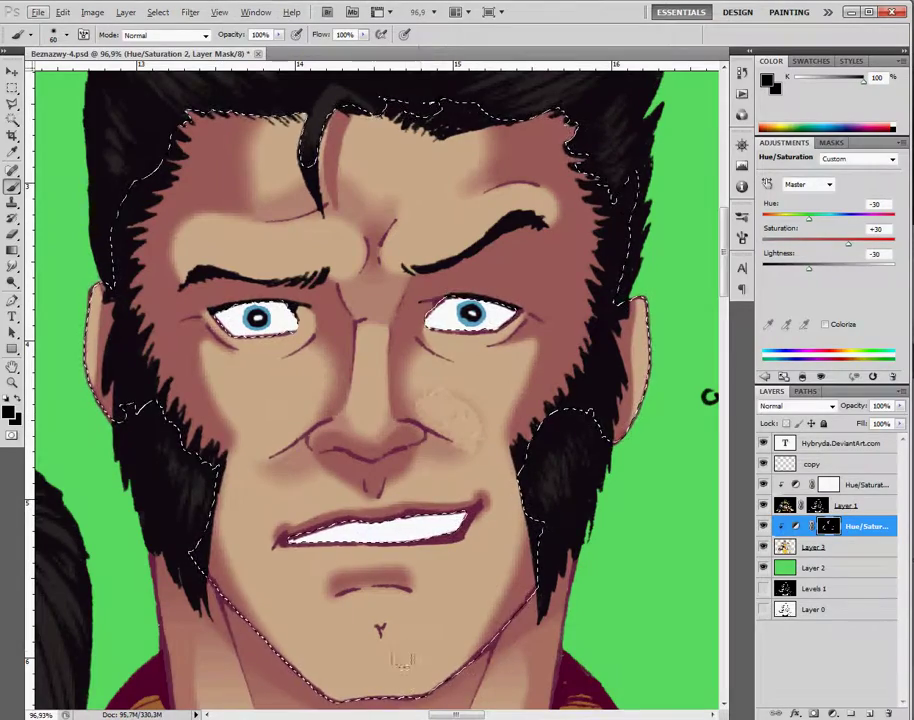
- Replace the shadow below the lower lip with a triangular chin shadow, trimming its edges and enlarging the Brush to 90 px
key(ctrl+alt+z)
key(ctrl+alt+z)
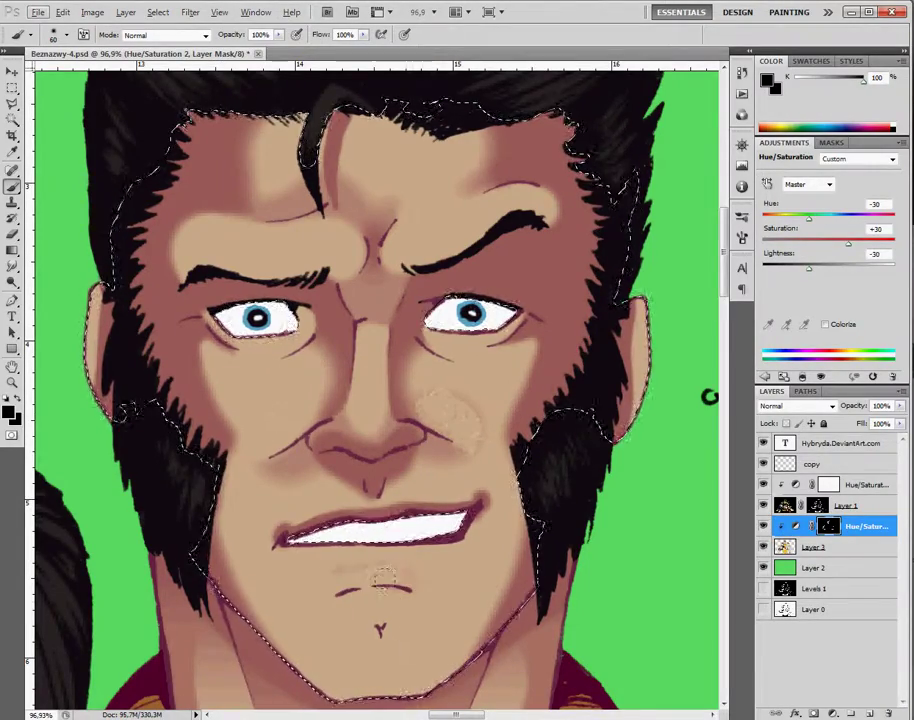
drag(330, 590, 420, 600)
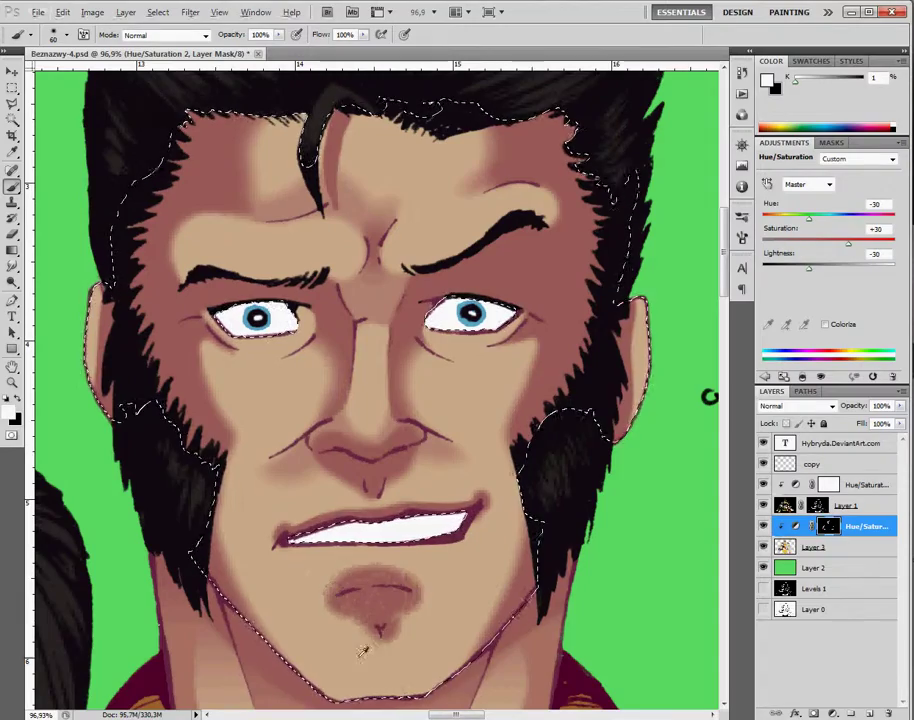
right_click(330, 617)
key(Return)
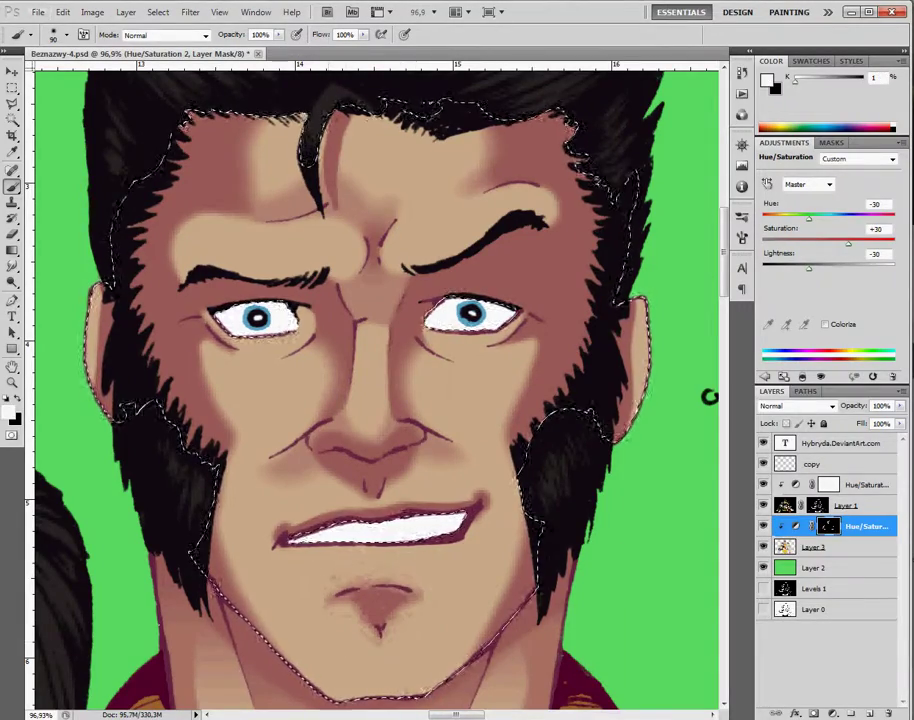
- Load the Hue/Saturation 2 mask as a selection and set that adjustment's Hue to -25
scroll(463, 456, down, 8)
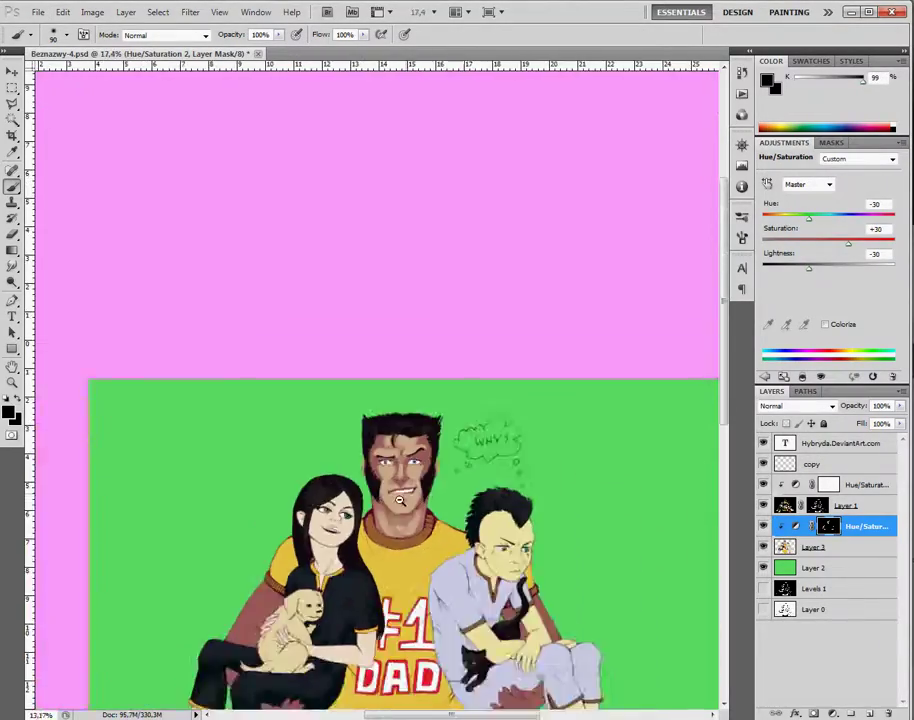
scroll(463, 456, up, 5)
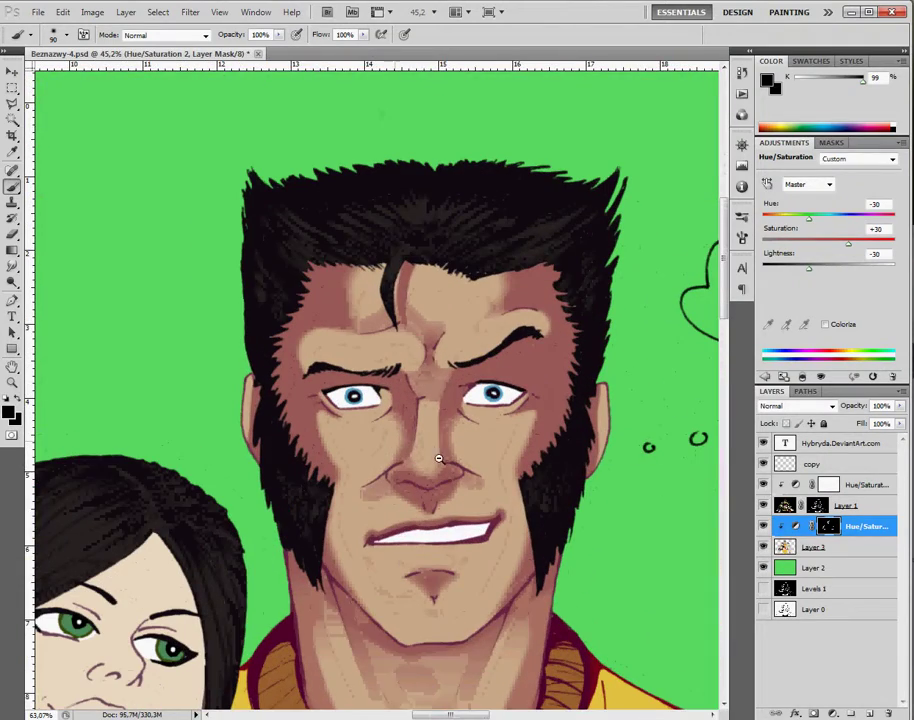
ctrl+click(829, 526)
key(x)
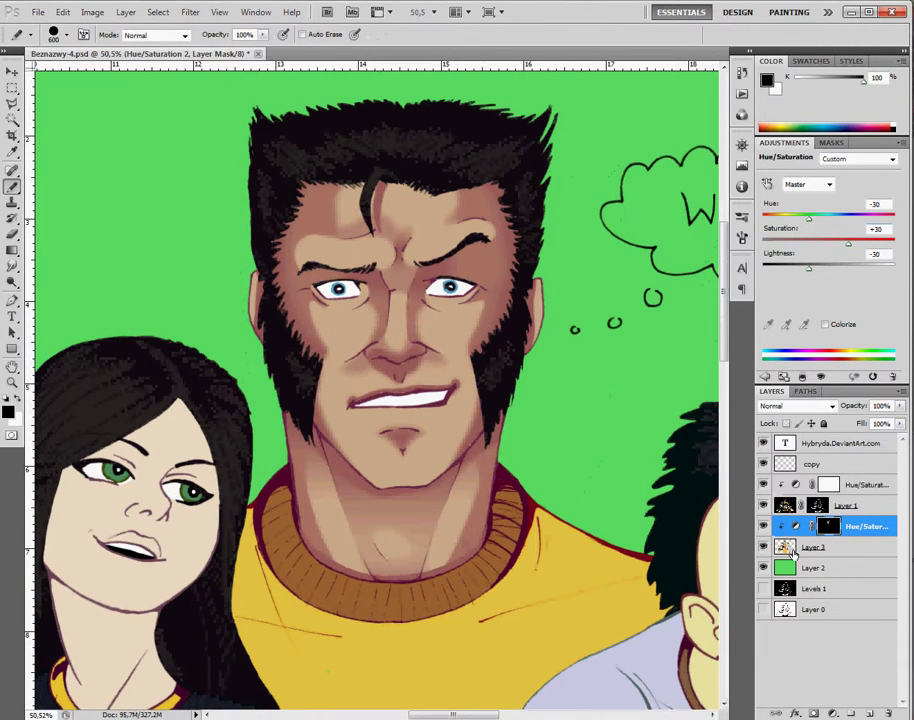
mouse_move(808, 218)
mouse_down()
mouse_move(836, 218)
mouse_move(803, 218)
mouse_move(815, 218)
mouse_up()
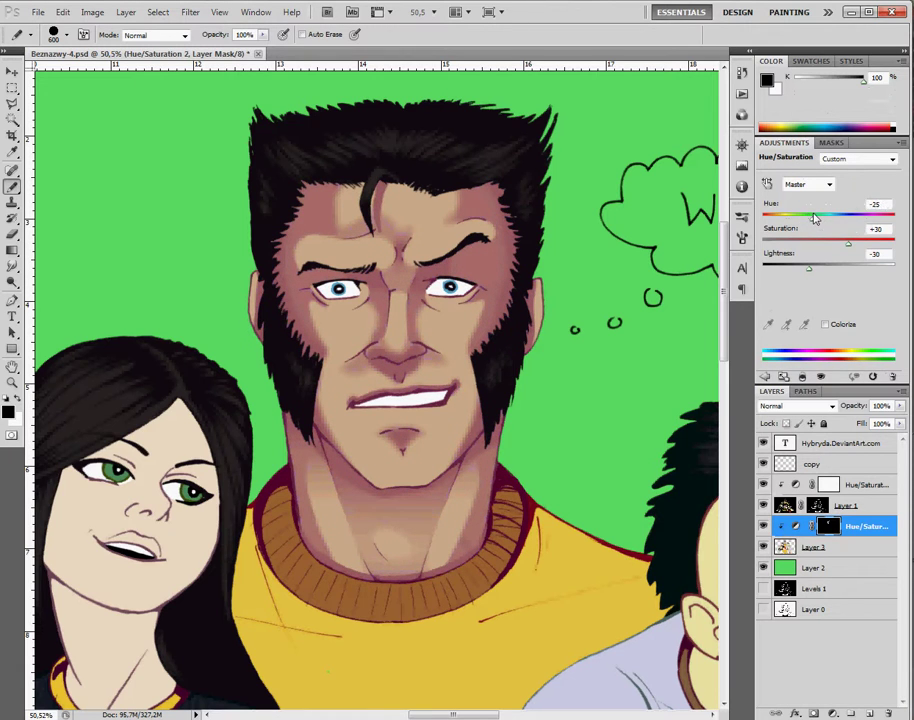